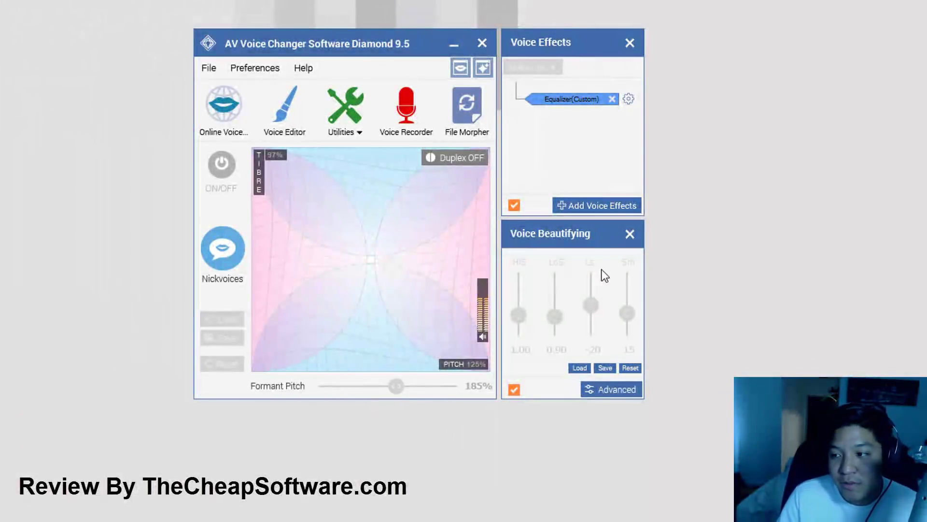
- Open the Advanced voice settings panel, drag it to the right into view, then close it
left_click(601, 389)
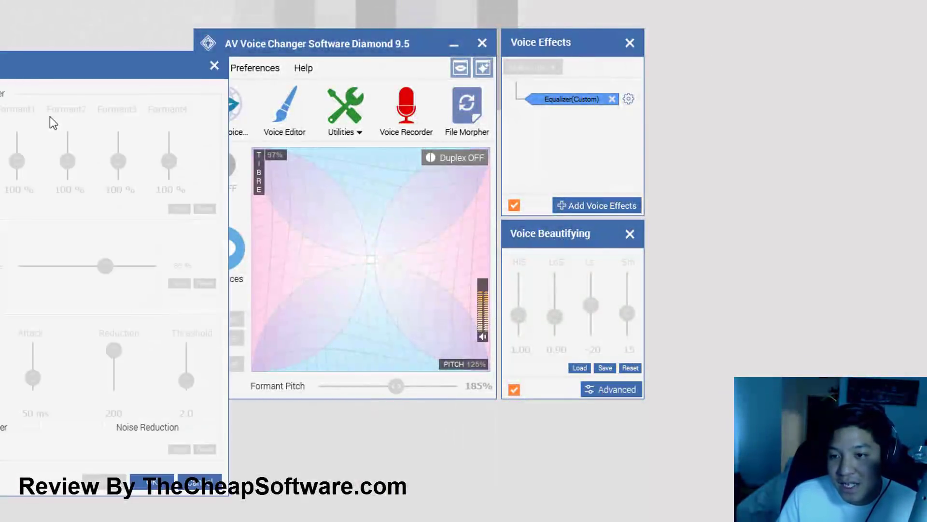
left_click_drag(103, 72, 732, 56)
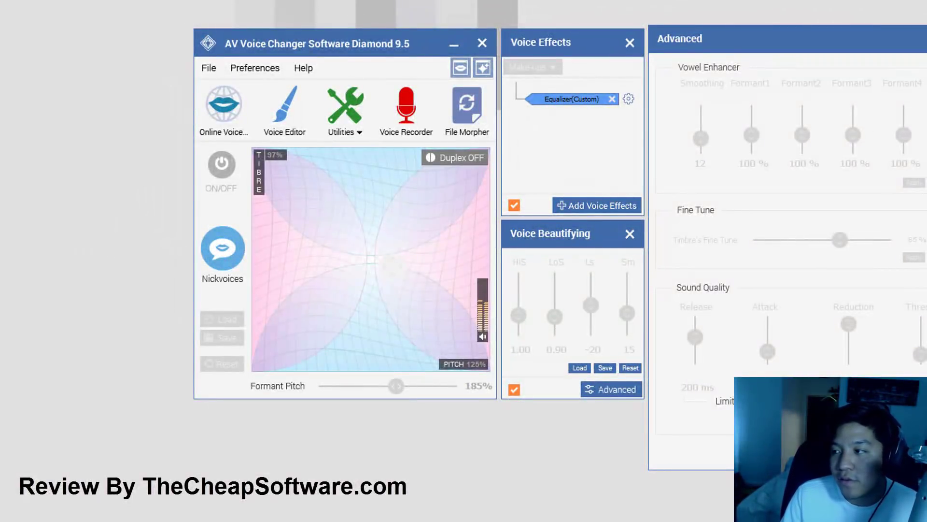
left_click(923, 43)
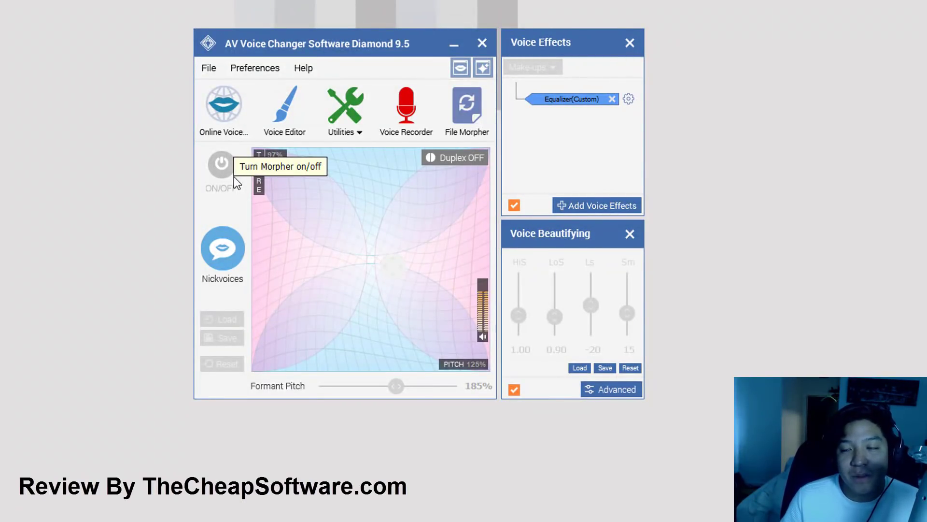
left_click(240, 115)
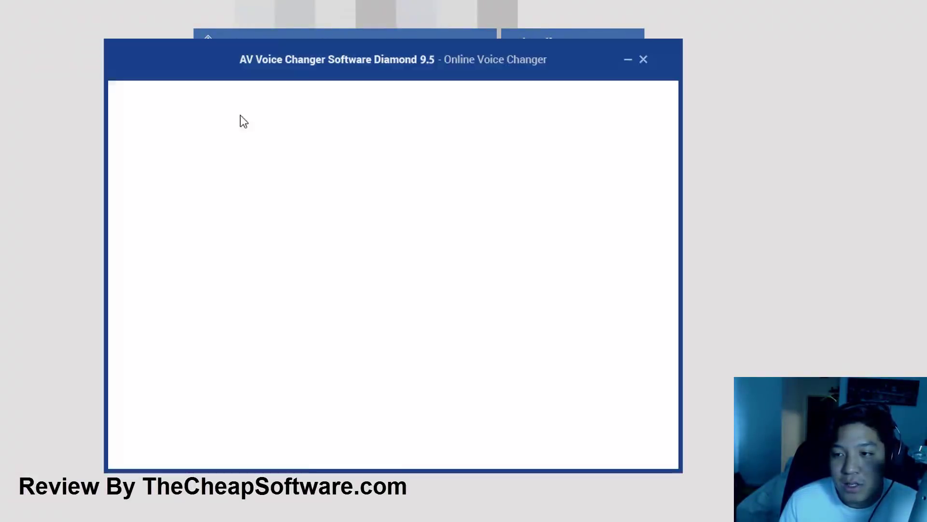
left_click_drag(347, 57, 391, 54)
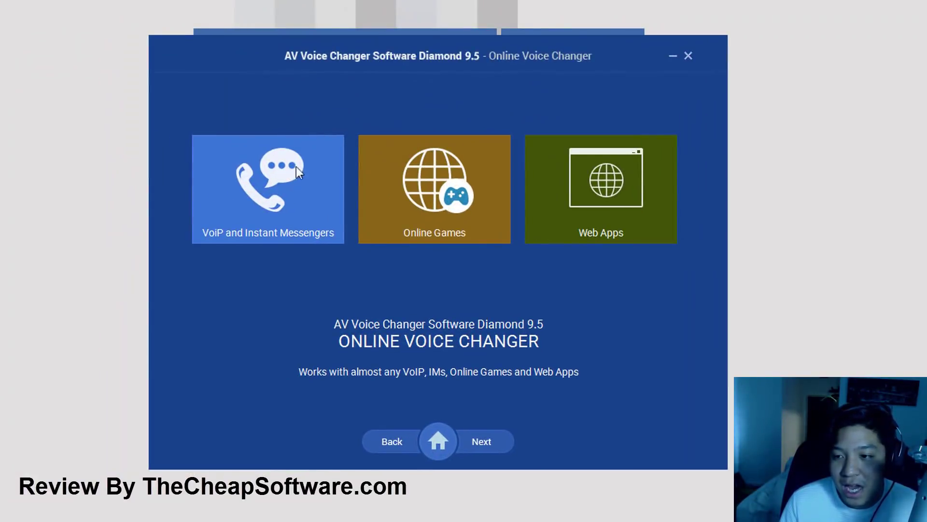
left_click(290, 208)
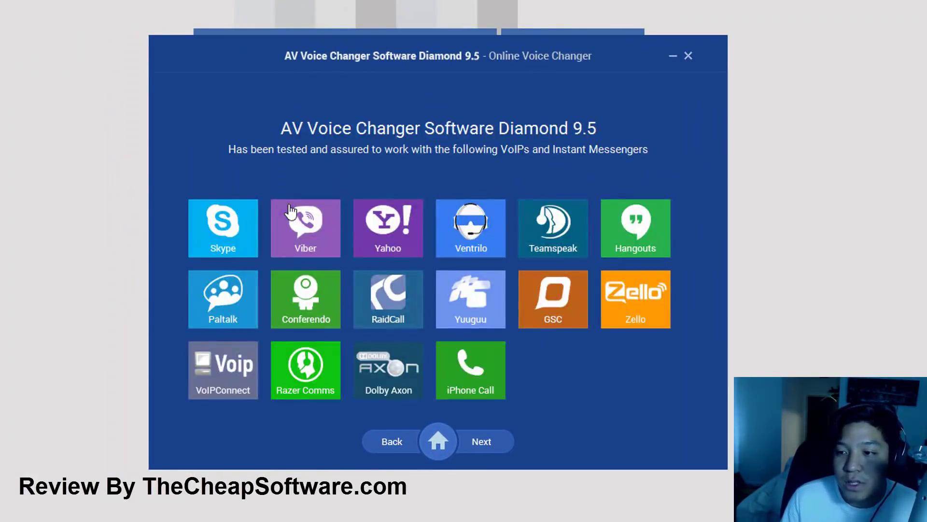
left_click(238, 236)
scroll(685, 275, "down", 3)
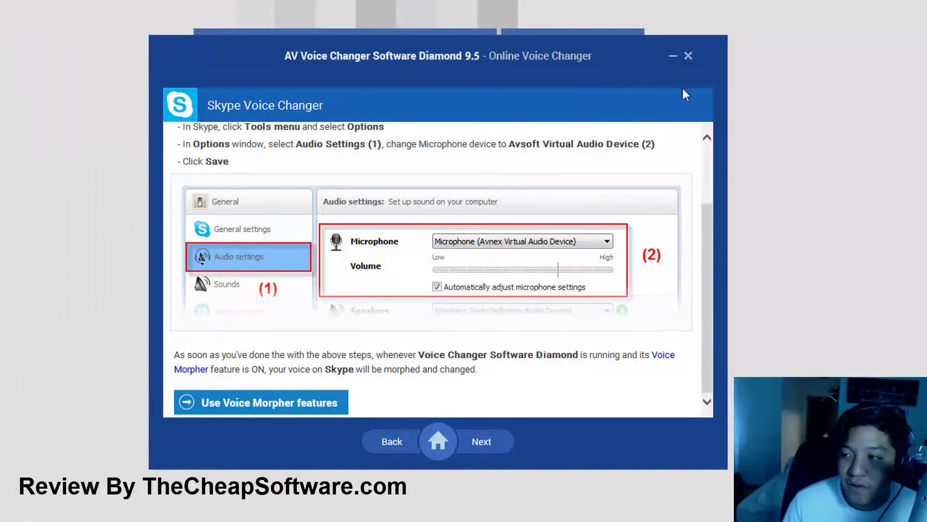
left_click(444, 458)
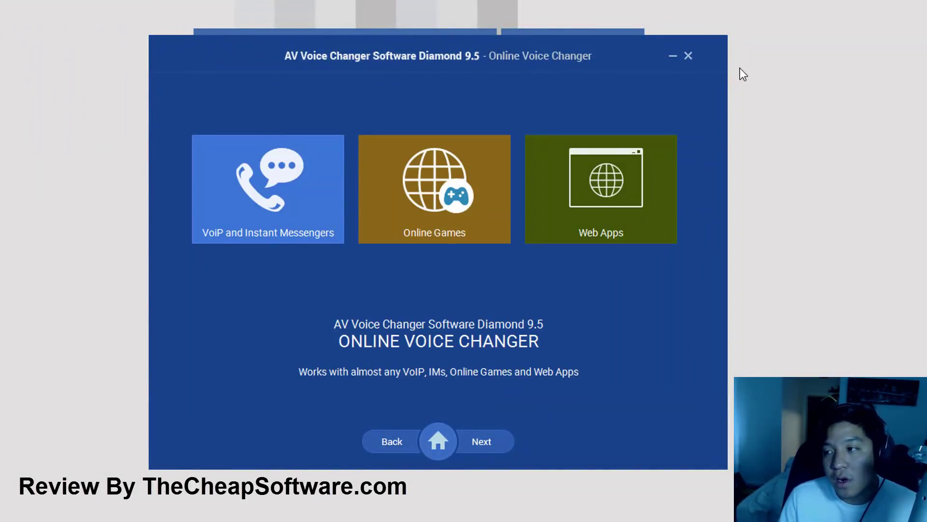
left_click(688, 56)
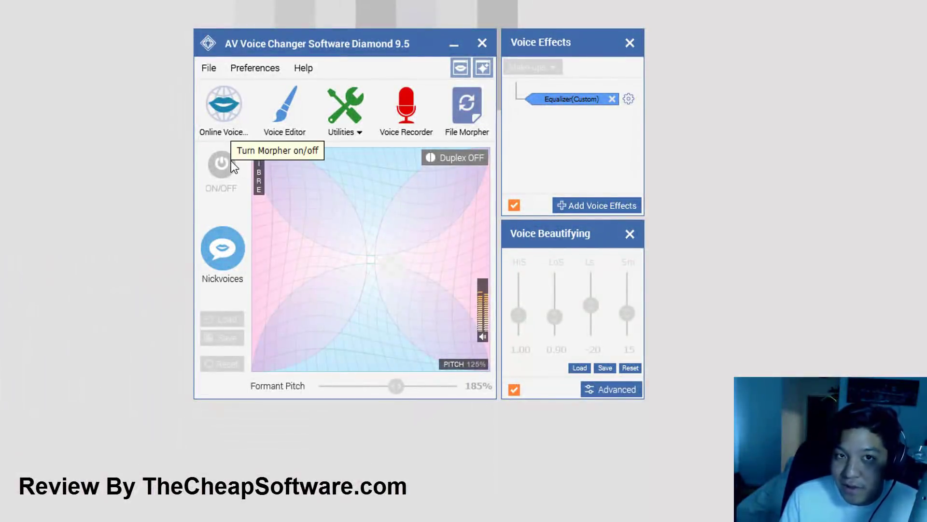
left_click(231, 161)
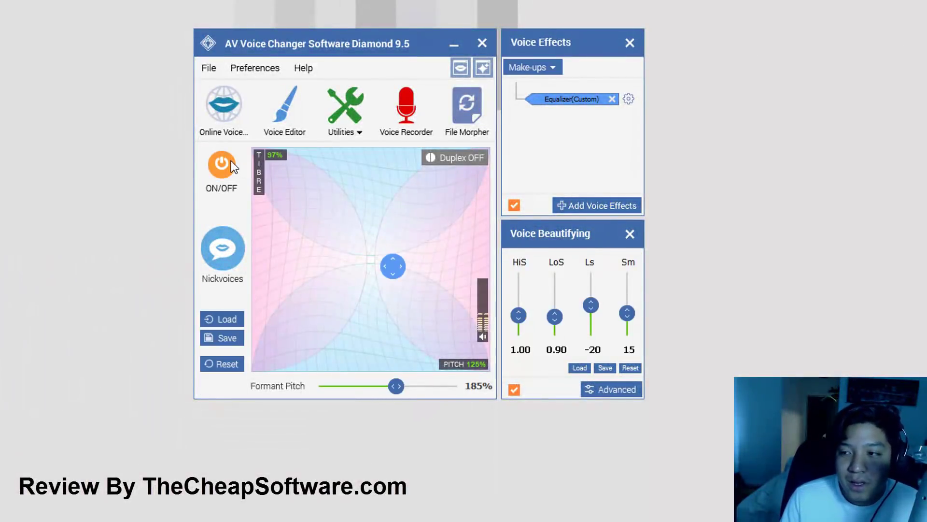
left_click(466, 152)
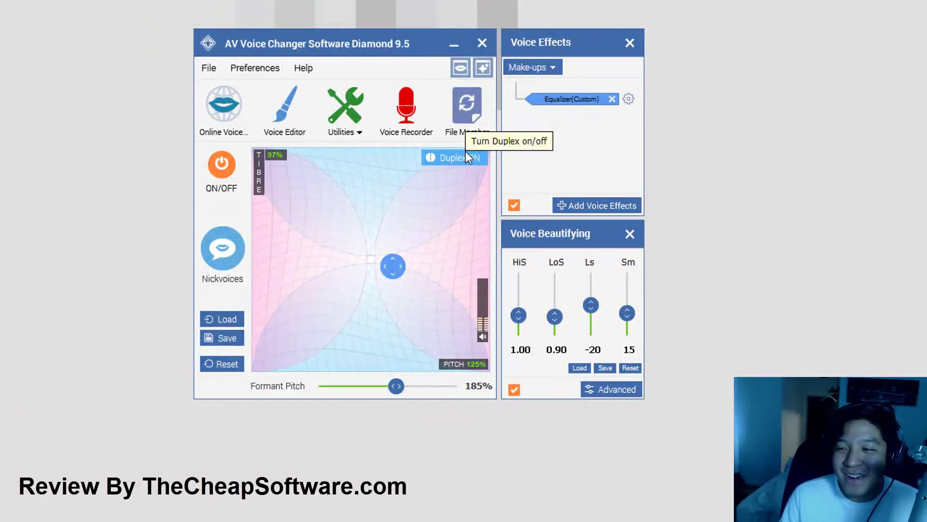
left_click(453, 157)
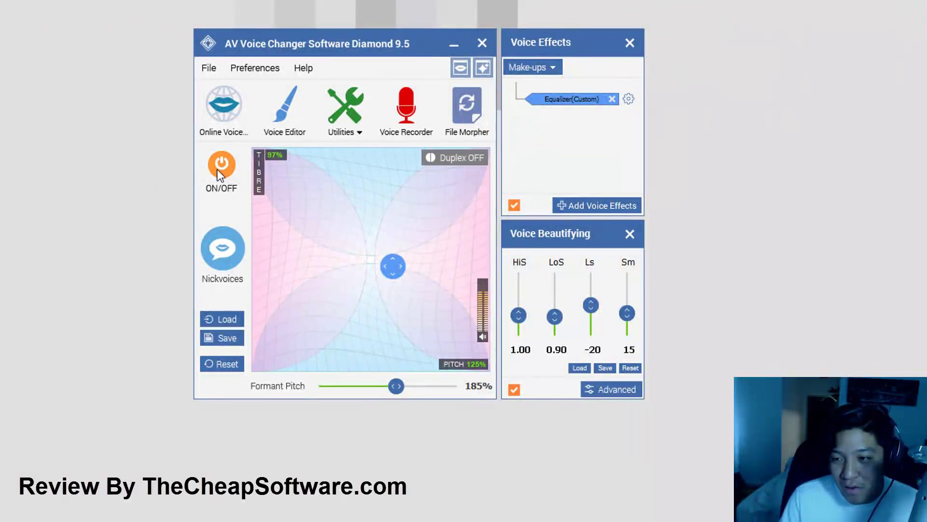
left_click(218, 168)
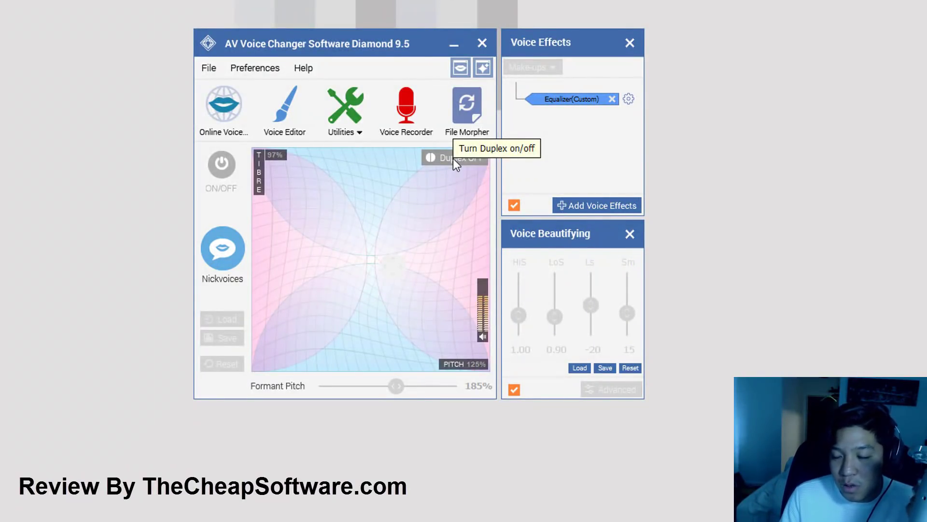
- Add the Balanced Male Robot effect from Voice Effects > Robot Voice and confirm with Ok
left_click(569, 208)
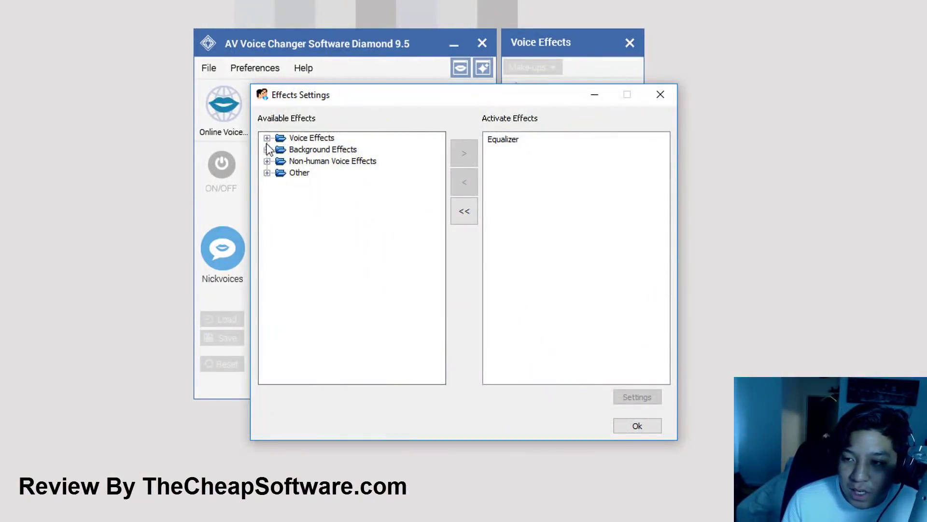
double_click(279, 139)
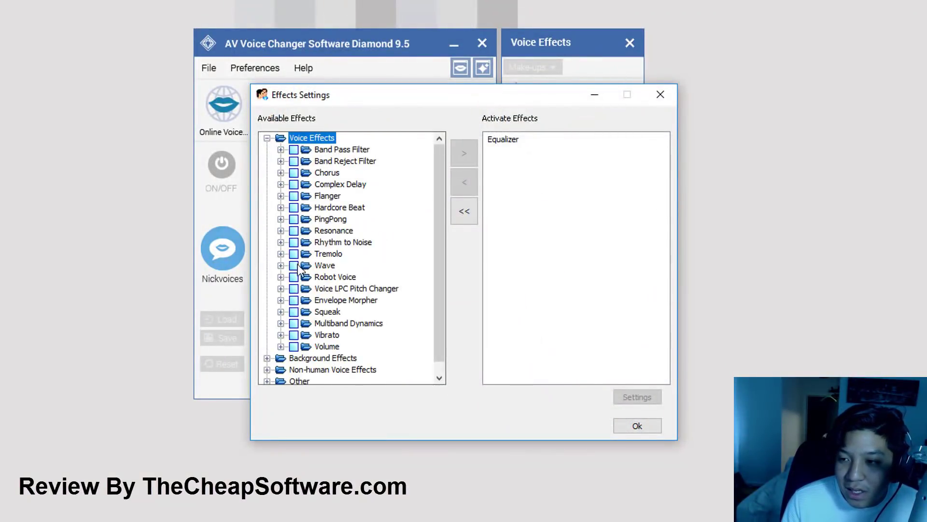
scroll(297, 299, "down", 1)
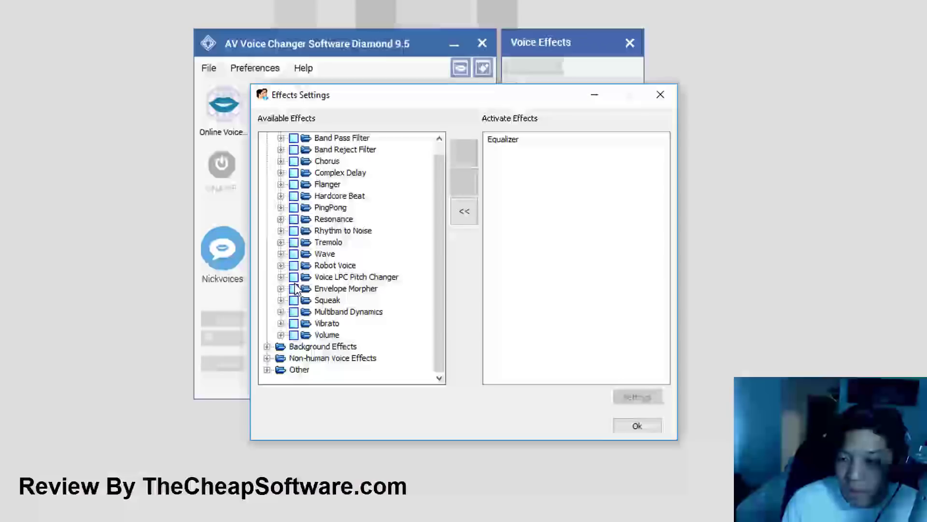
left_click(266, 346)
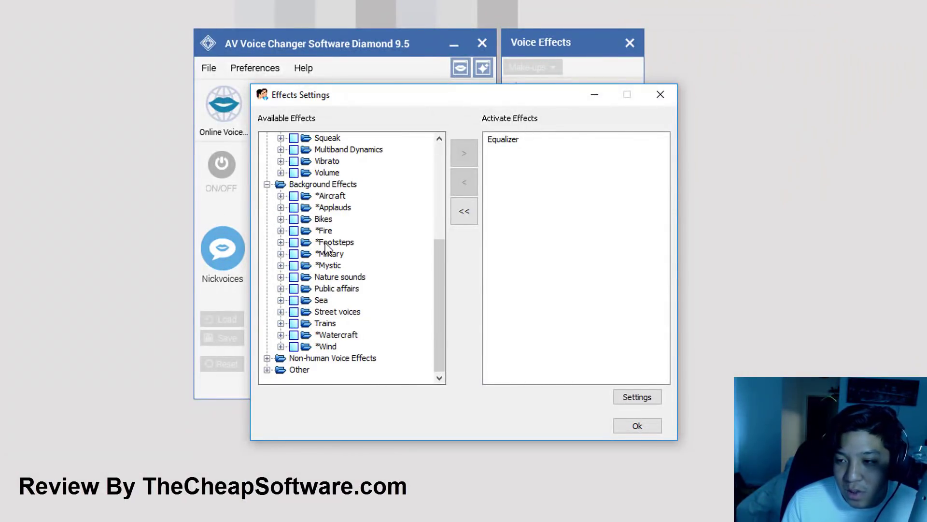
scroll(321, 233, "up", 5)
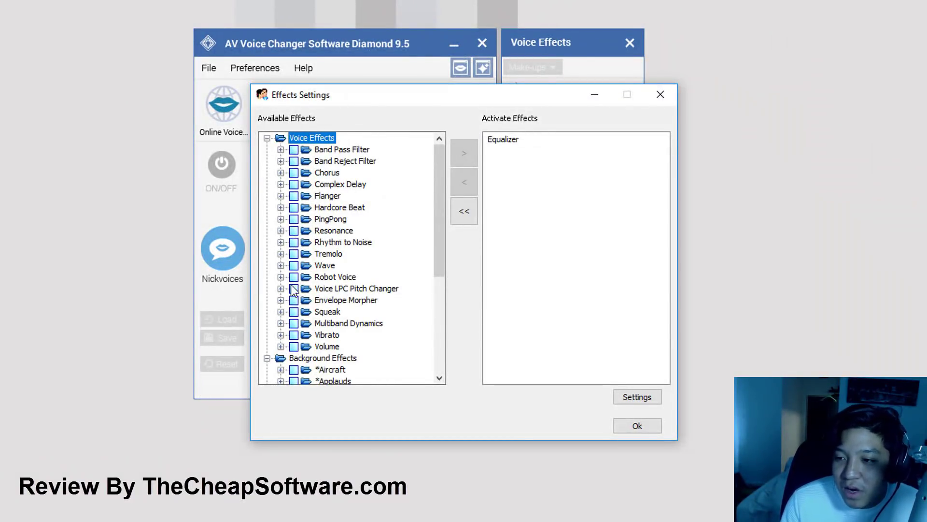
double_click(304, 277)
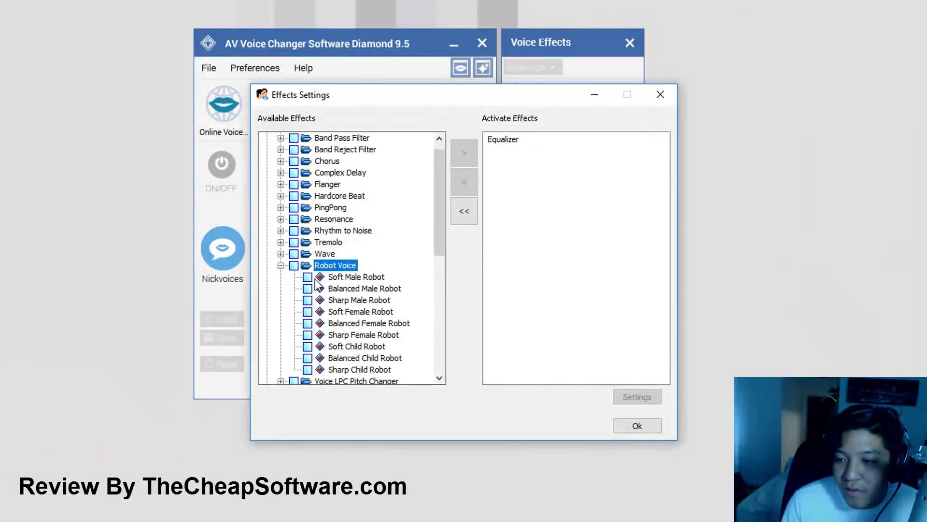
left_click(308, 288)
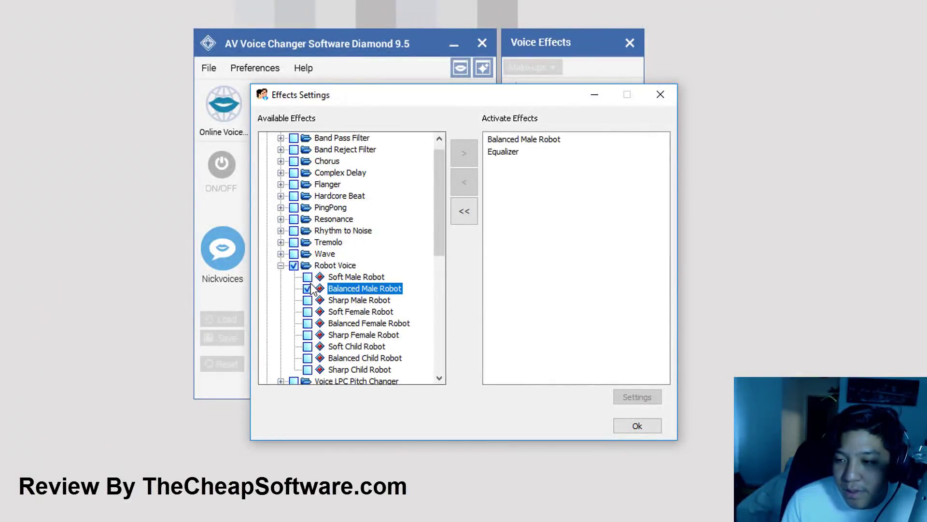
left_click(615, 422)
- Remove the Equalizer, switch the morpher on, toggle duplex on and off, and dismiss the upgrade prompt
left_click(612, 118)
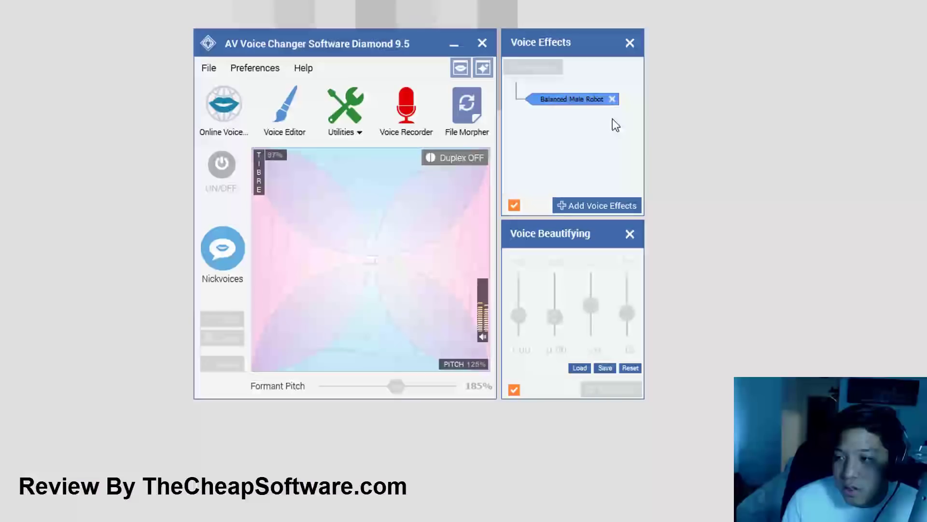
left_click(231, 174)
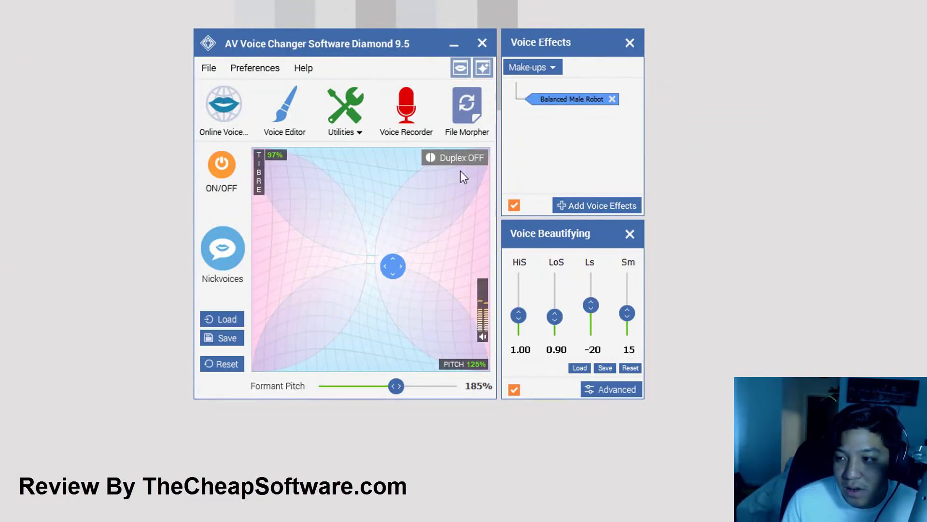
left_click(453, 164)
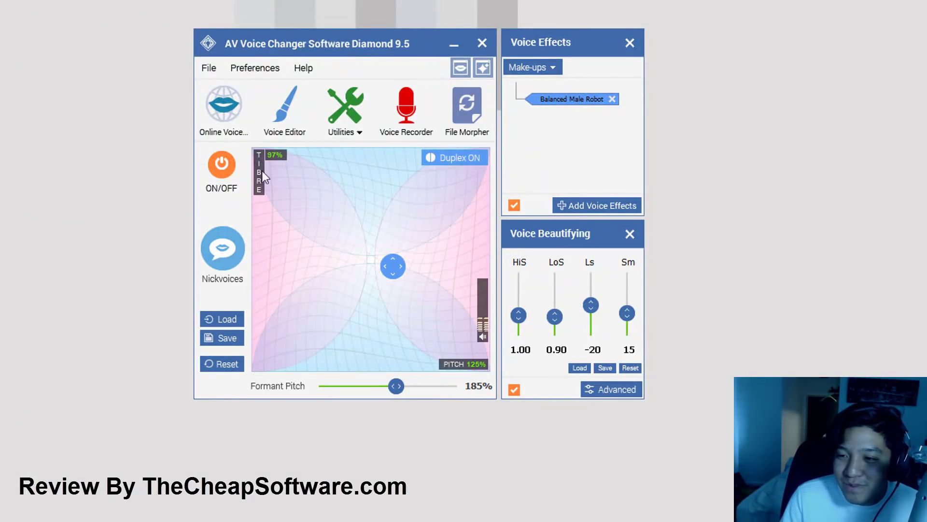
left_click(449, 162)
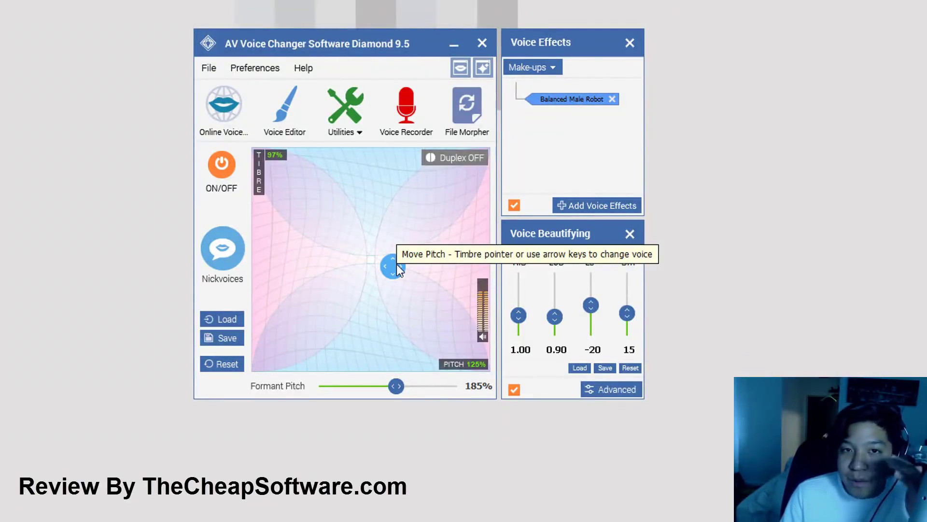
left_click(396, 264)
left_click(578, 407)
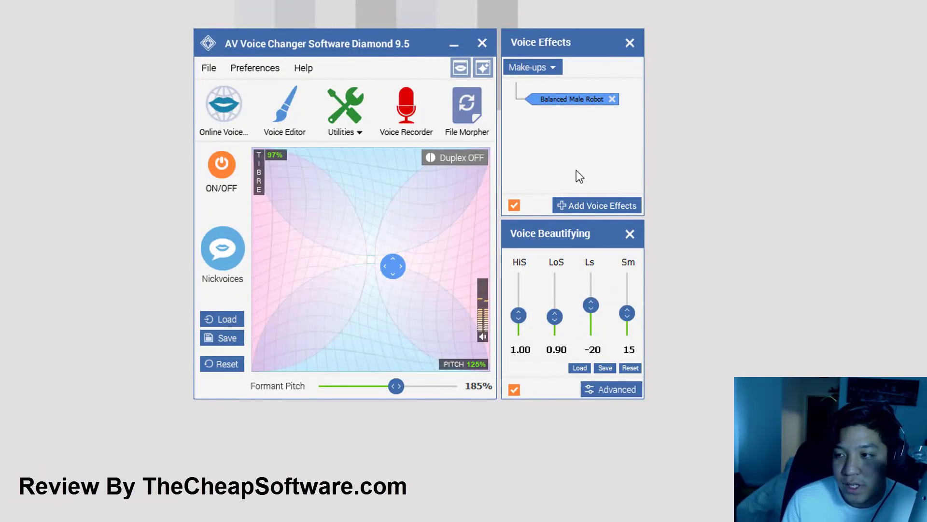
- Load the Ghost Voice 1 nickvoice from Nickvoices > For movie maker and close the Help Center
left_click(214, 251)
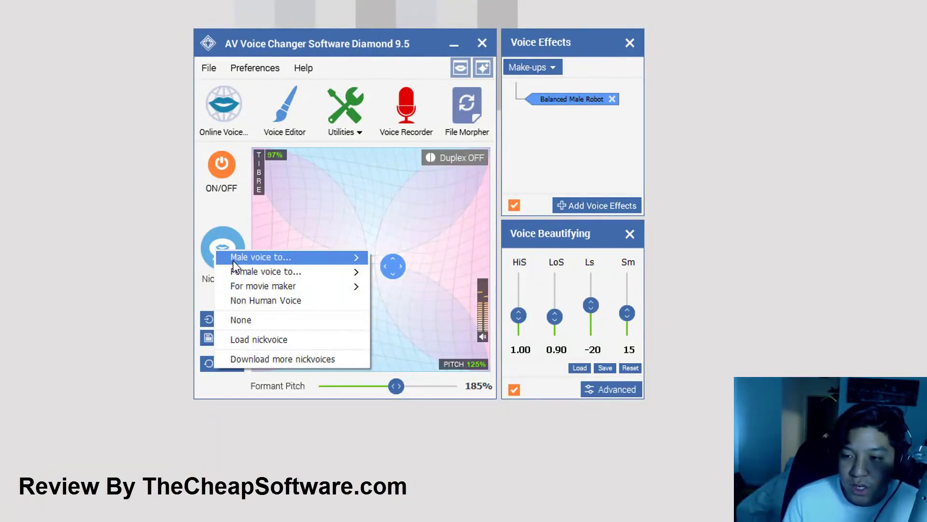
mouse_move(232, 259)
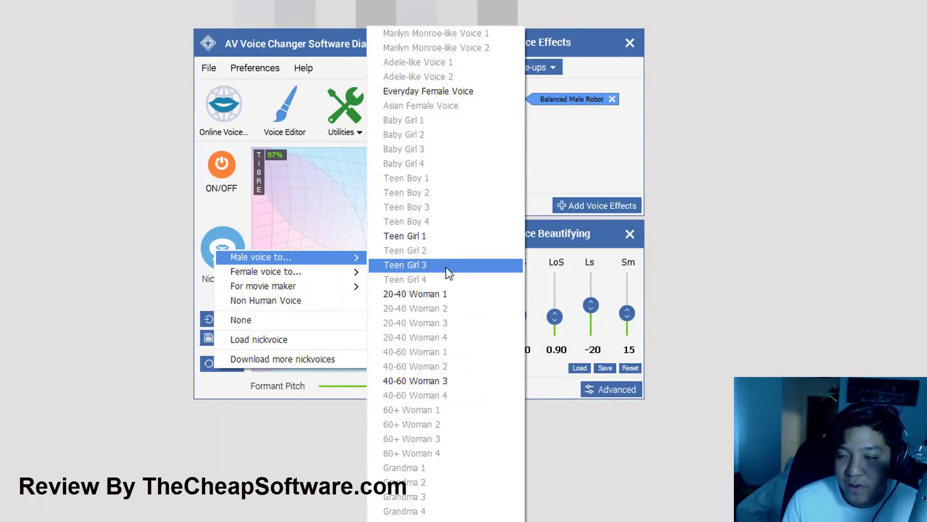
mouse_move(297, 286)
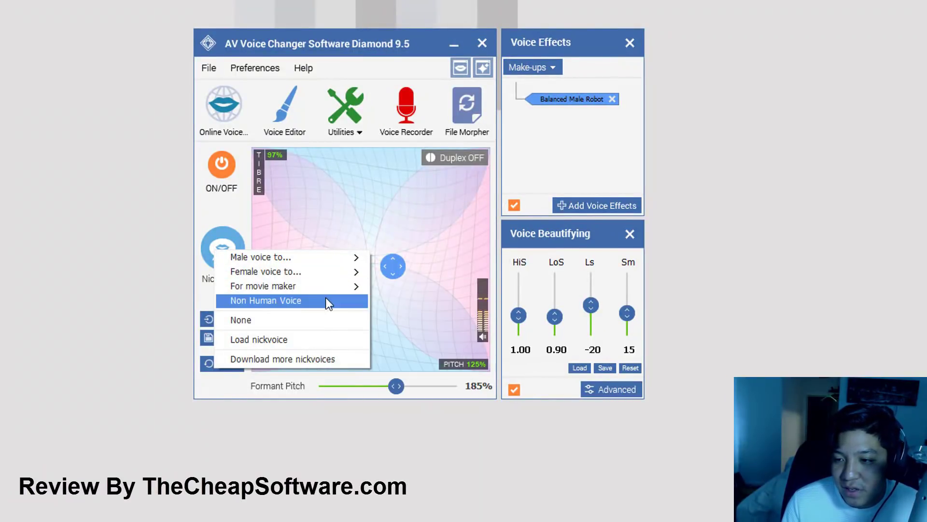
mouse_move(359, 294)
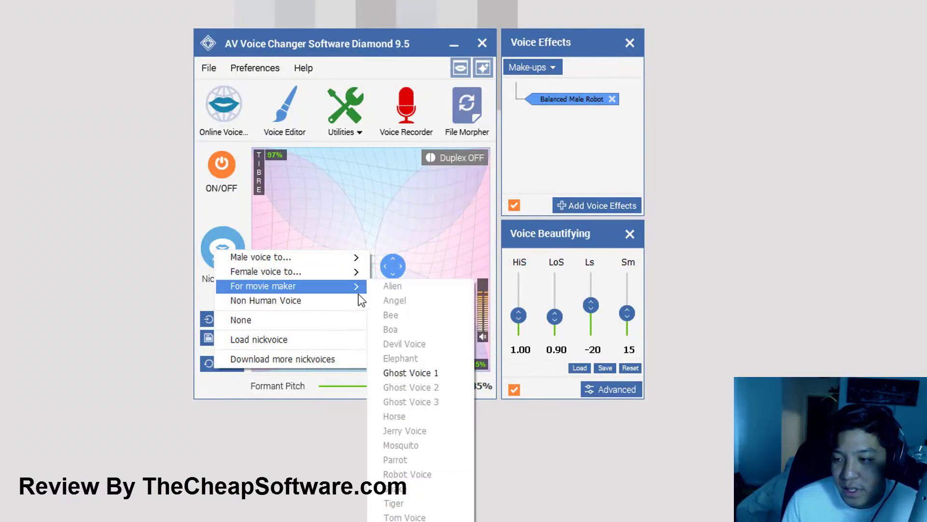
left_click(396, 366)
left_click(625, 395)
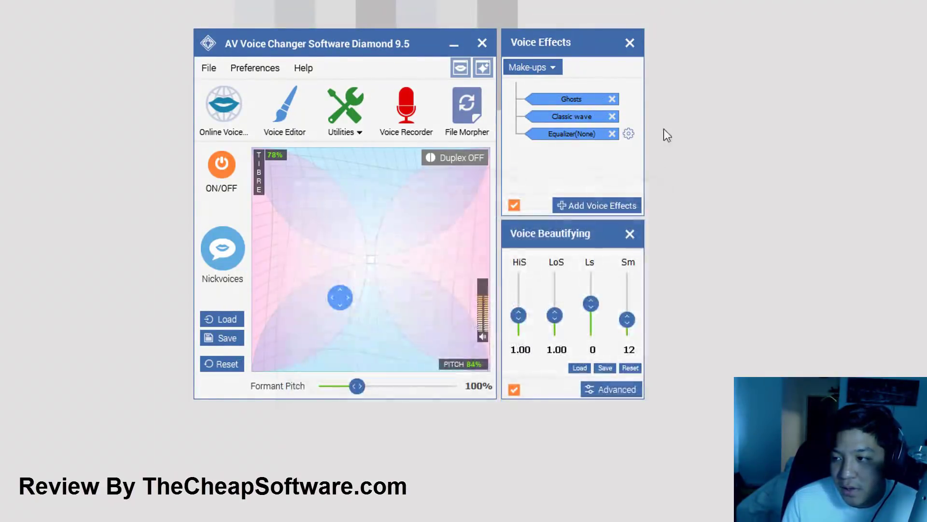
- Remove the Equalizer effect and toggle duplex on, then back off
left_click(613, 134)
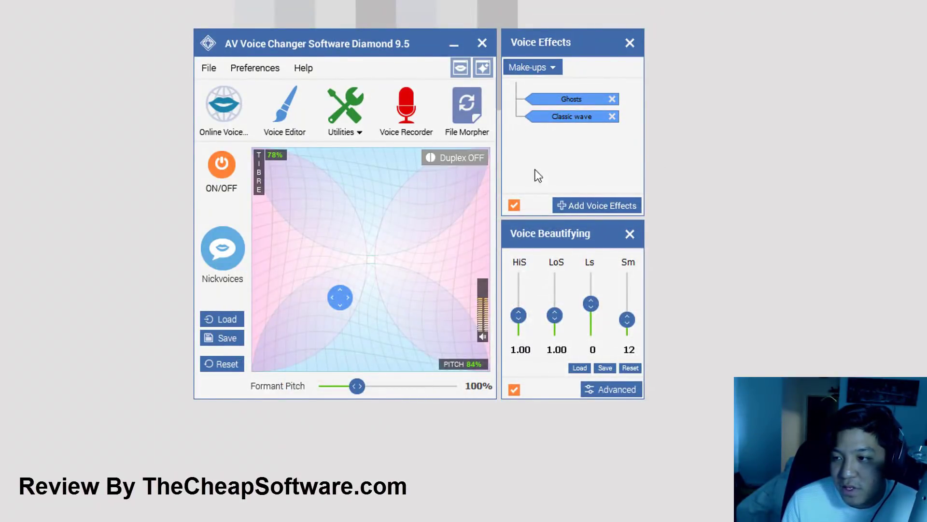
left_click(436, 160)
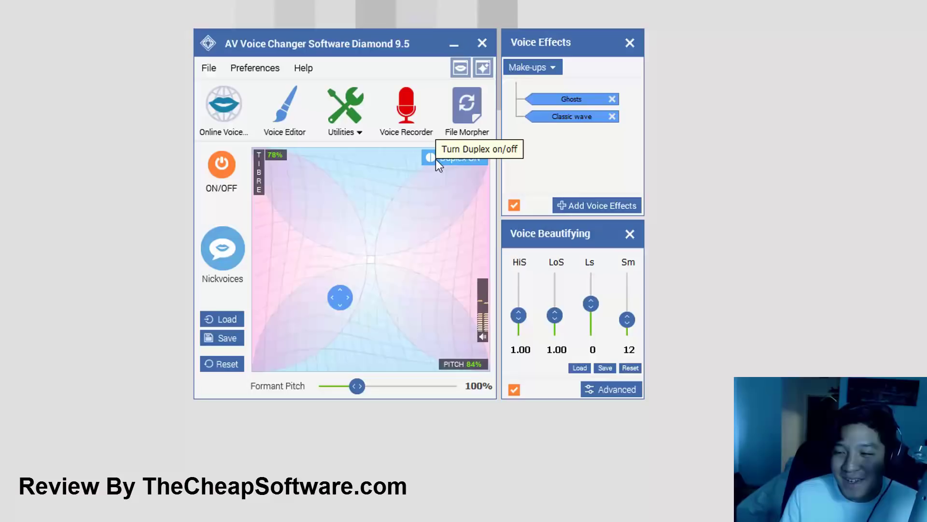
left_click(436, 159)
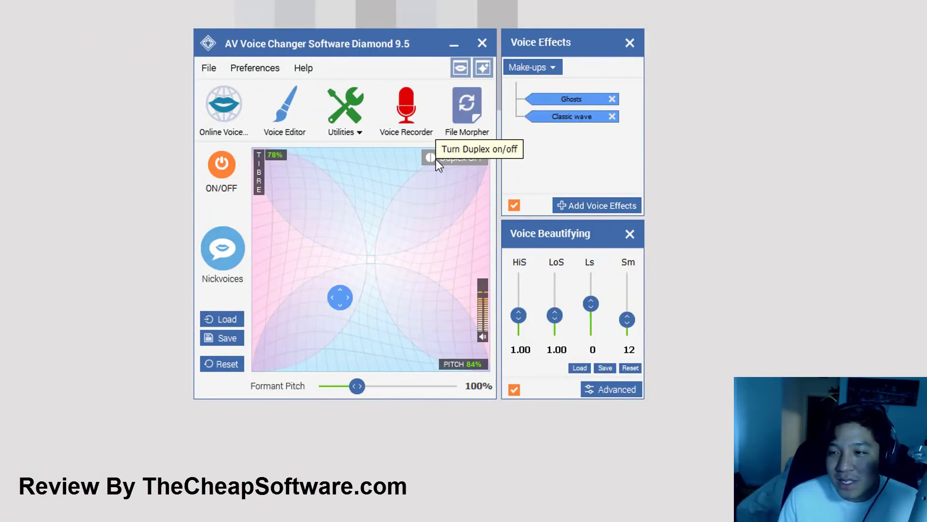
- Preview record0001 in the Sound Recorder, load it into the Voice-Overs Editor, and select part of its waveform
left_click(279, 125)
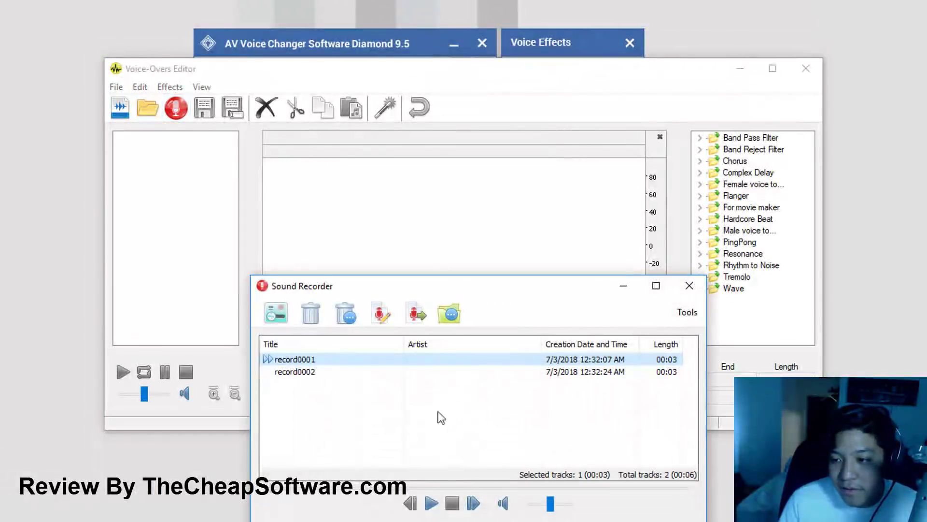
double_click(320, 359)
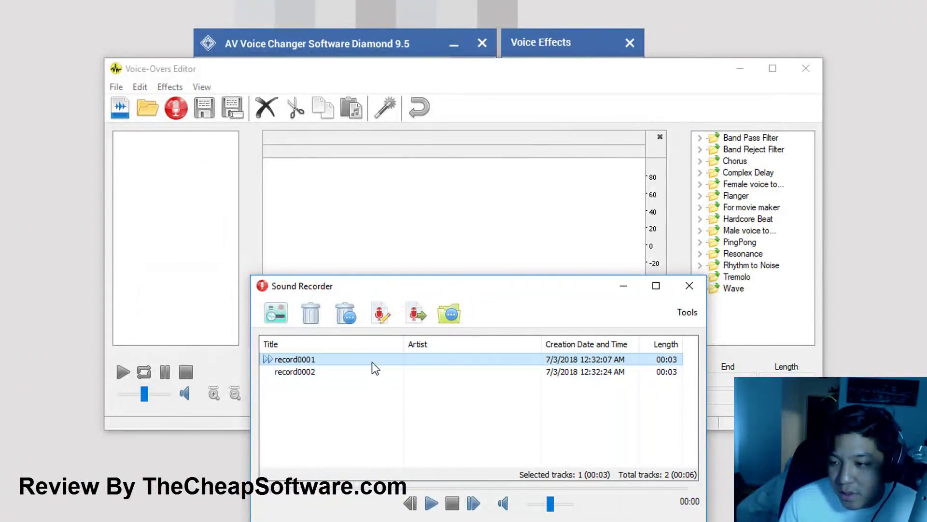
right_click(372, 361)
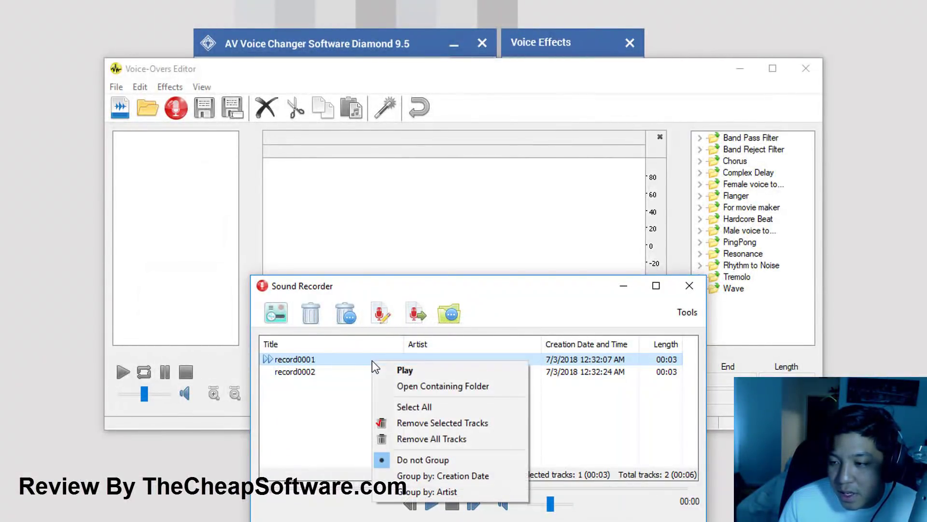
left_click(297, 364)
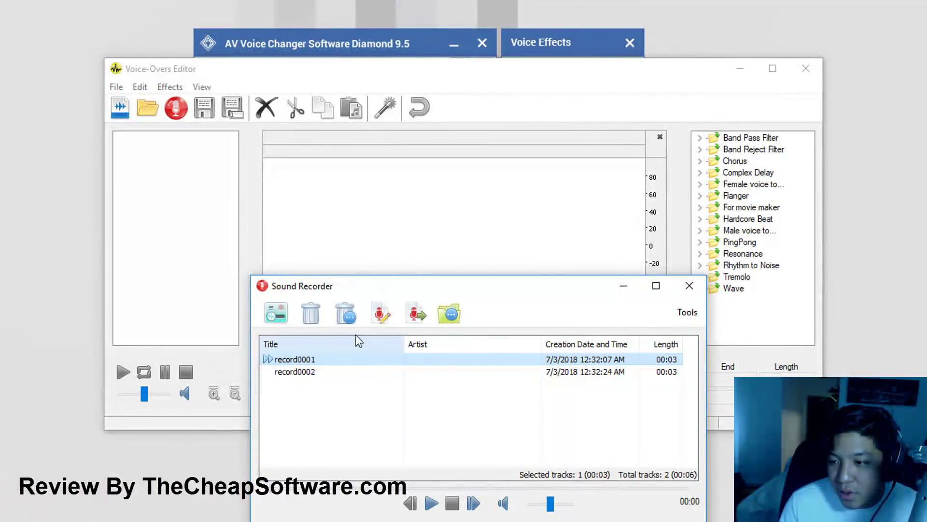
left_click(380, 314)
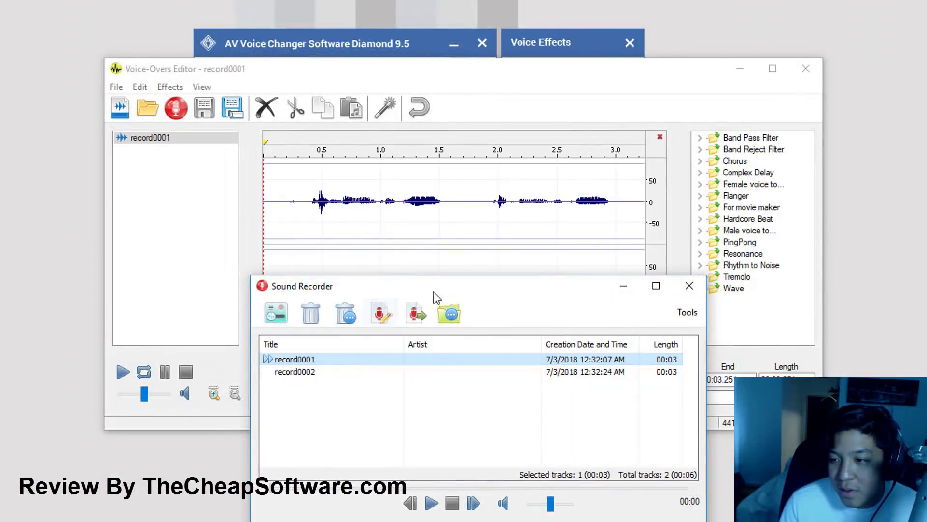
left_click(690, 285)
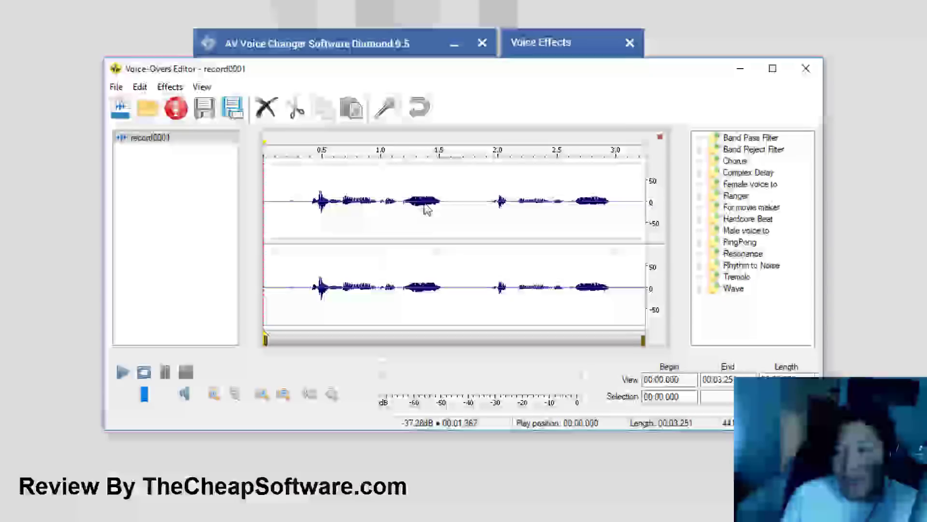
mouse_move(380, 207)
left_mouse_down()
mouse_move(481, 206)
mouse_move(363, 205)
left_mouse_up()
left_click(506, 207)
- Cut the selected piece and apply Acid Flanger to the 0.768–1.57 s section
left_click(292, 115)
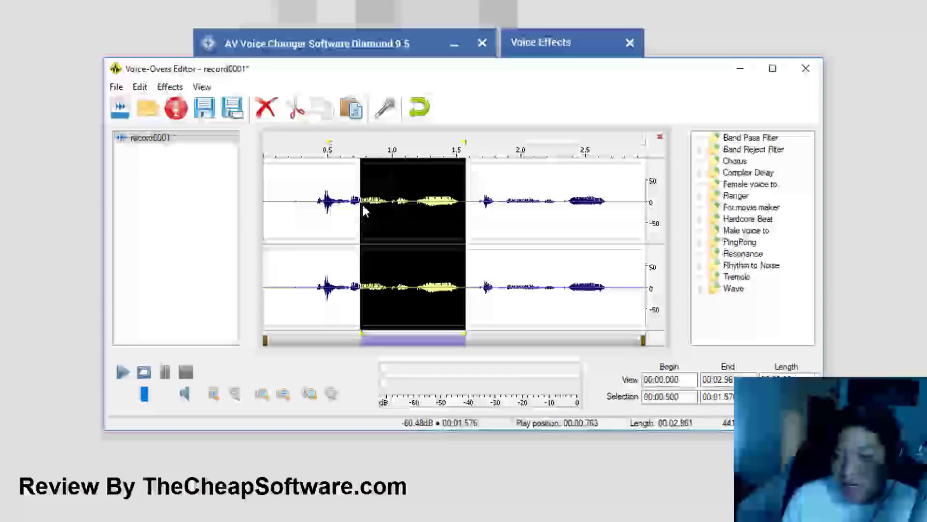
left_click(699, 196)
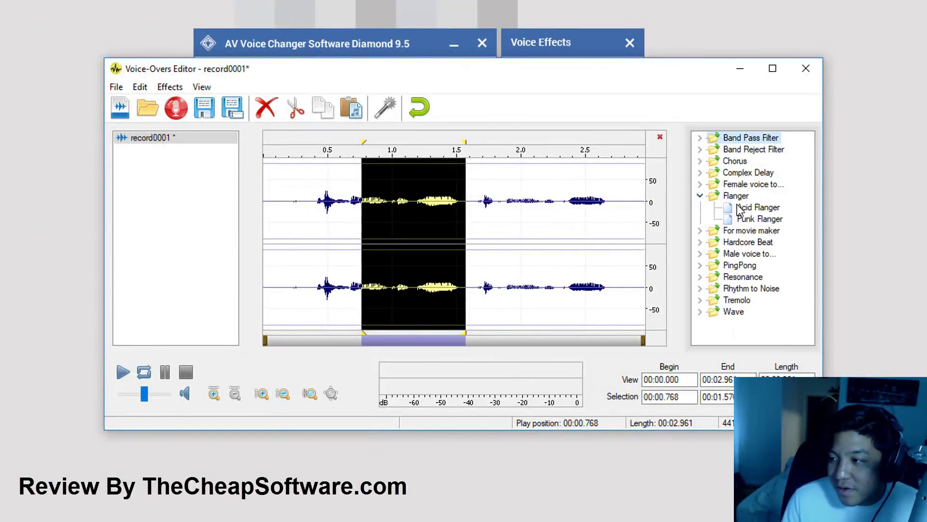
double_click(743, 209)
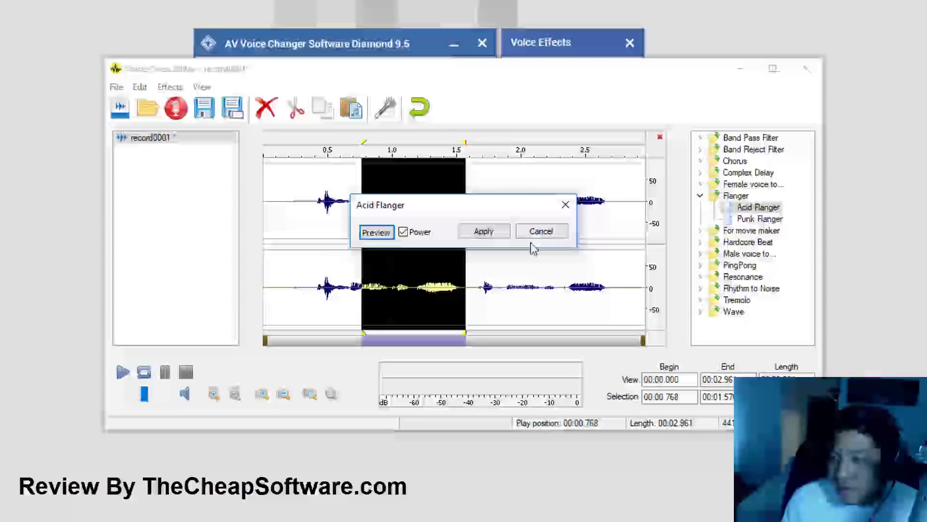
left_click(502, 236)
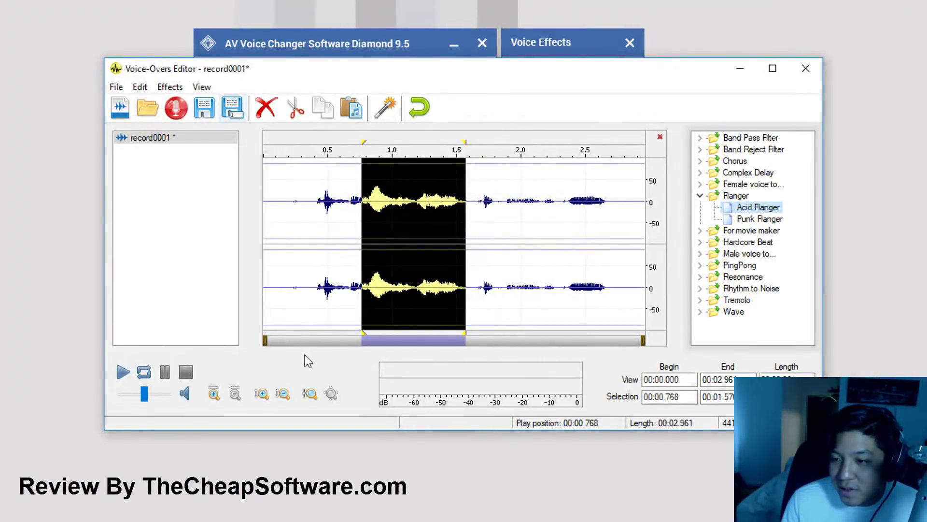
- Play back the edited recording, restarting from the 0.337 s position
left_click(124, 372)
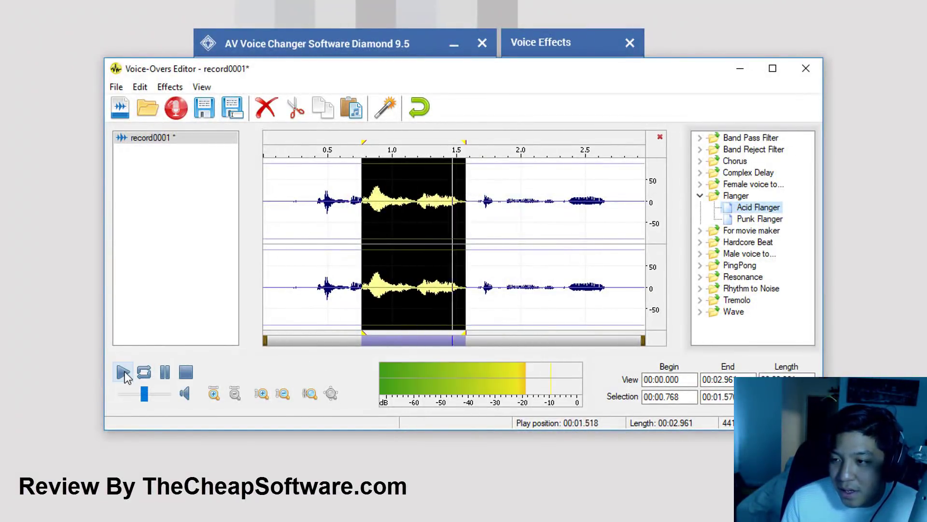
left_click(306, 203)
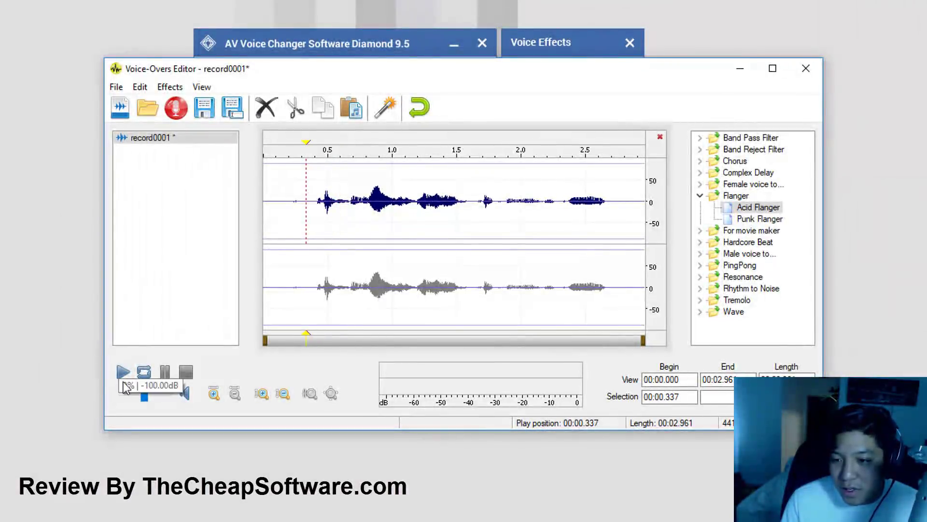
left_click(124, 378)
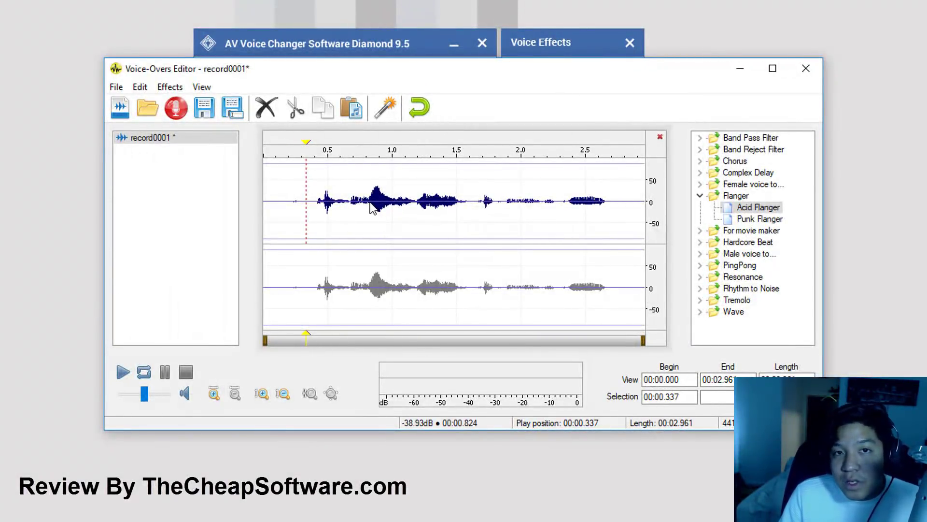
- Close the Voice-Overs Editor without saving, then open and close File Morpher (Quick Mode)
left_click(805, 69)
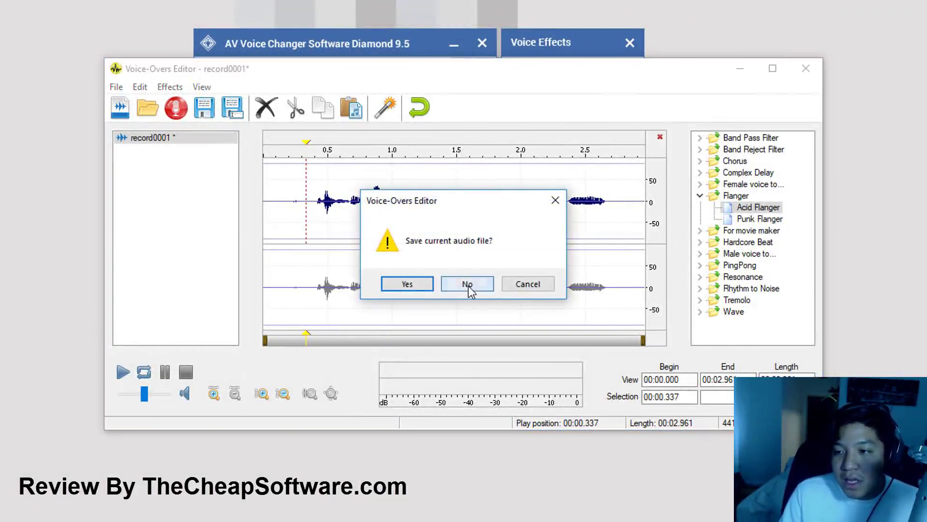
left_click(469, 286)
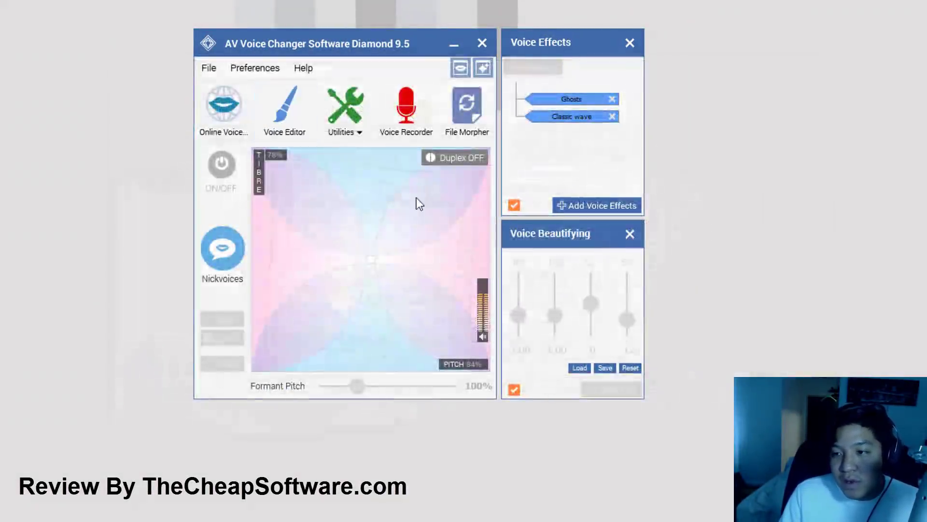
left_click(330, 130)
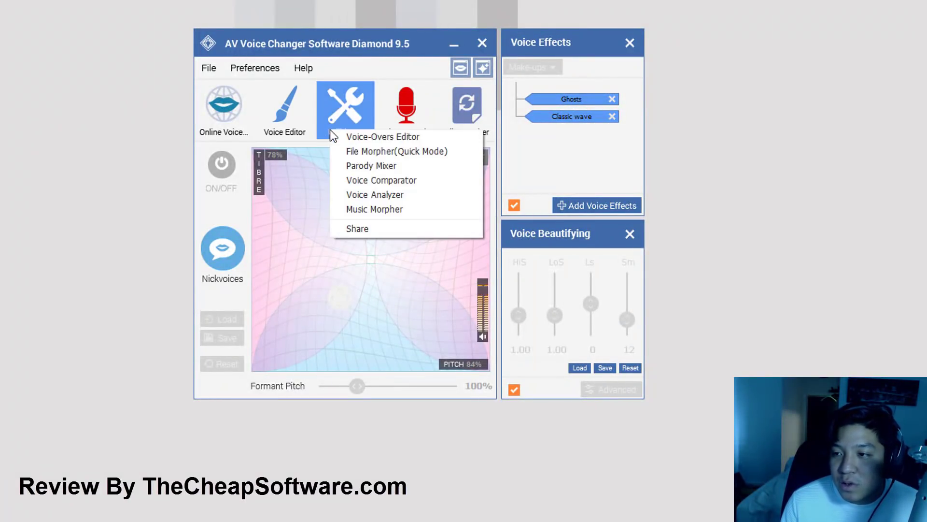
left_click(366, 151)
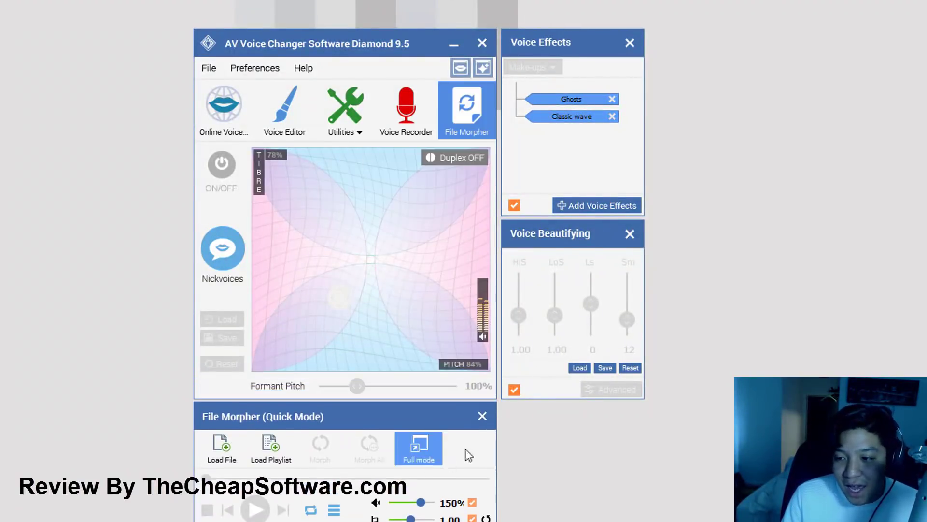
left_click(490, 416)
left_click(360, 125)
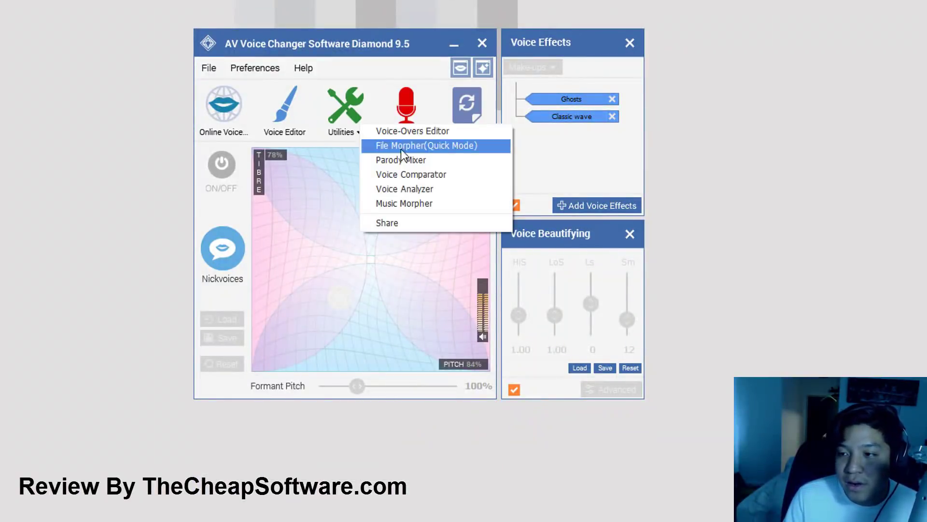
- Turn the Parody Mixer on, drag its blend 75% toward one parody, and play through it
left_click(415, 163)
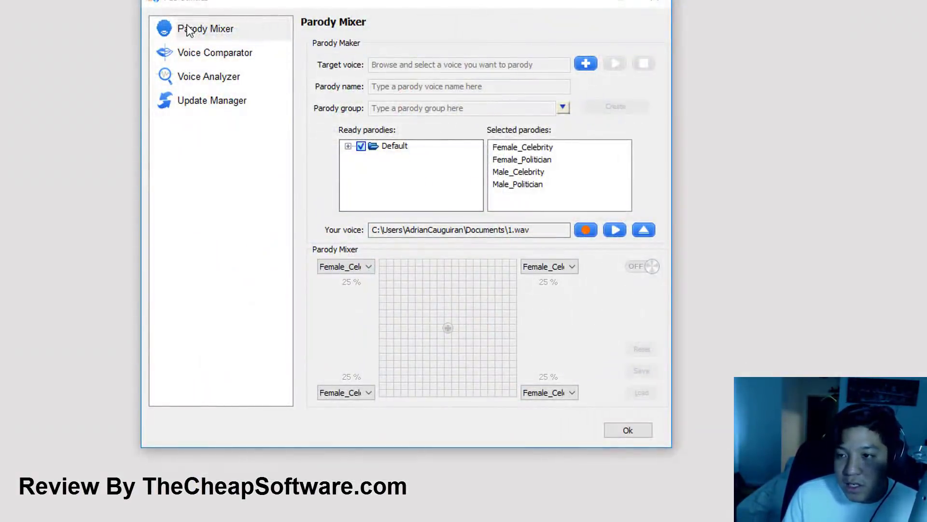
left_click(187, 29)
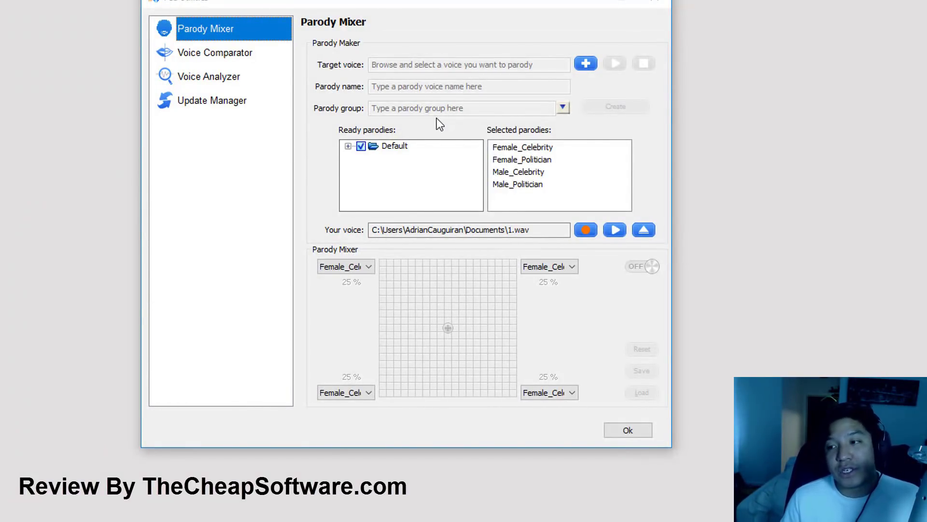
left_click(586, 232)
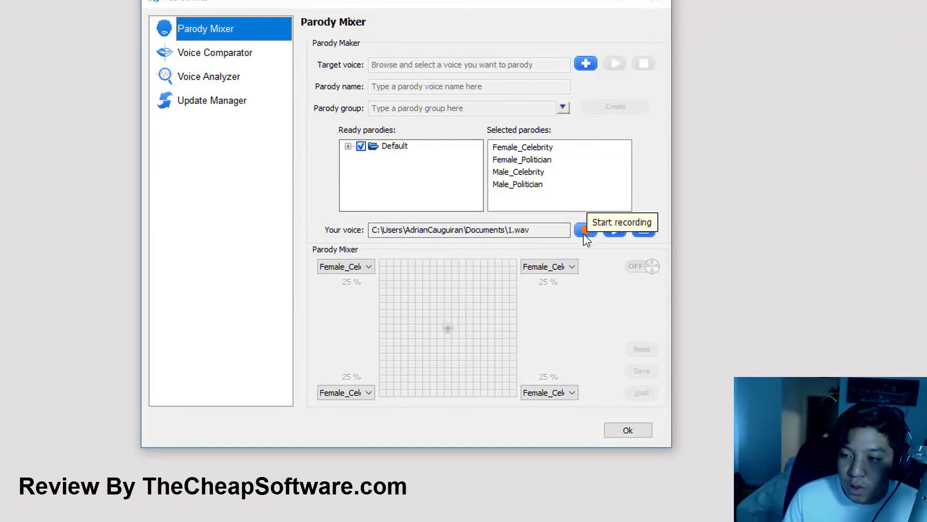
left_click(646, 270)
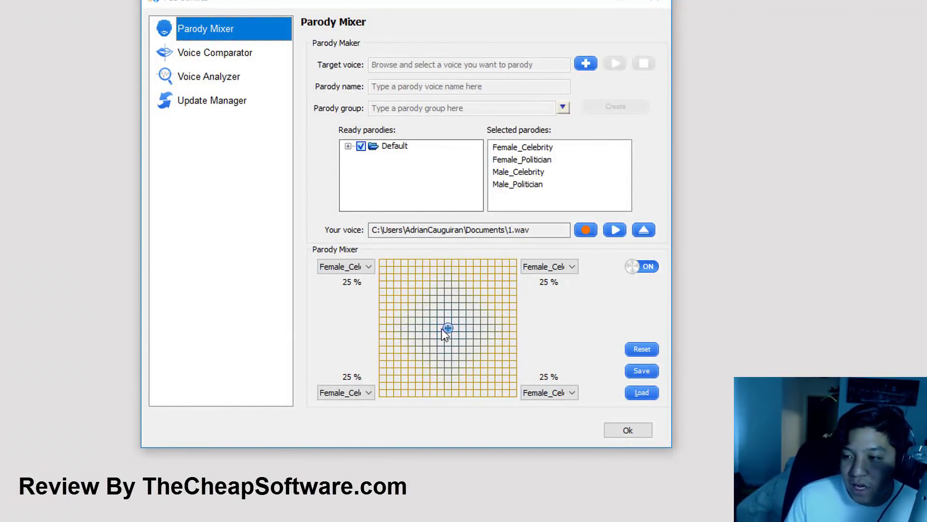
left_click_drag(441, 329, 401, 279)
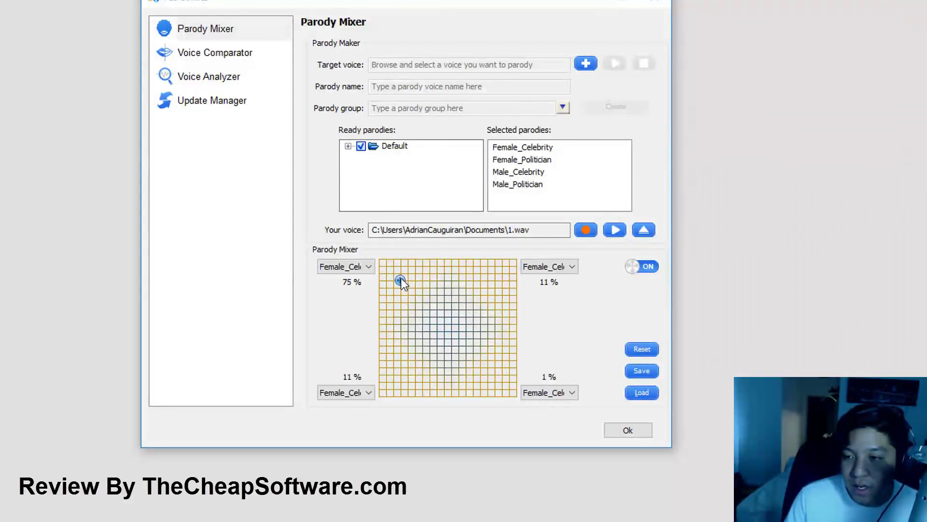
left_click(618, 234)
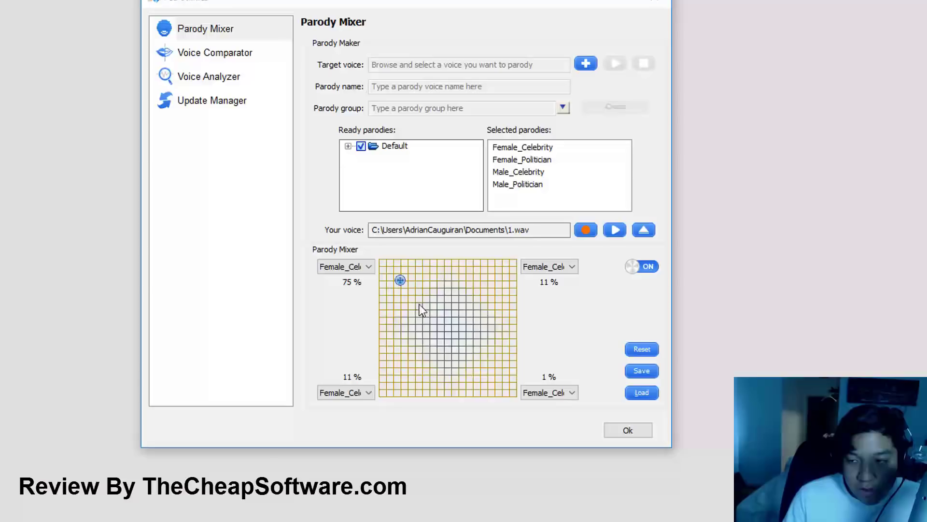
left_click(207, 55)
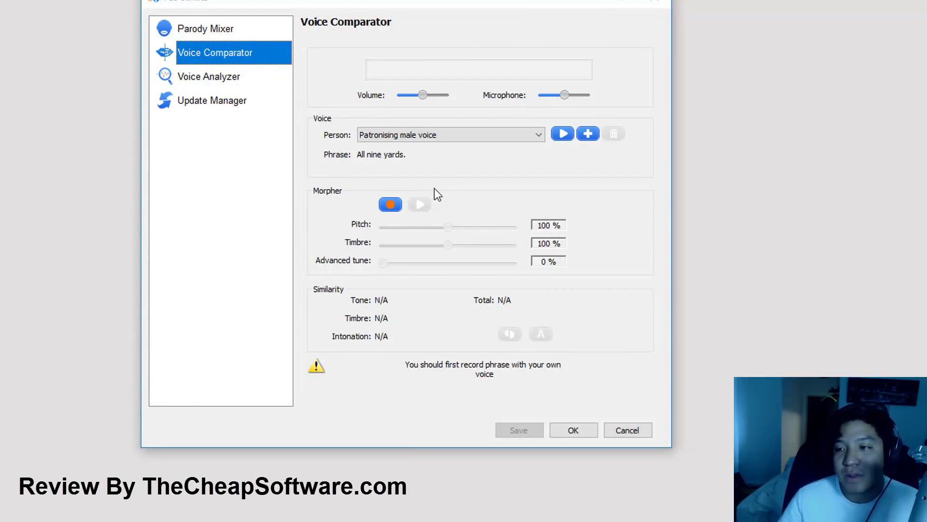
- Play the Patronising male voice sample, record my phrase, and keep that voice for comparison
left_click(567, 137)
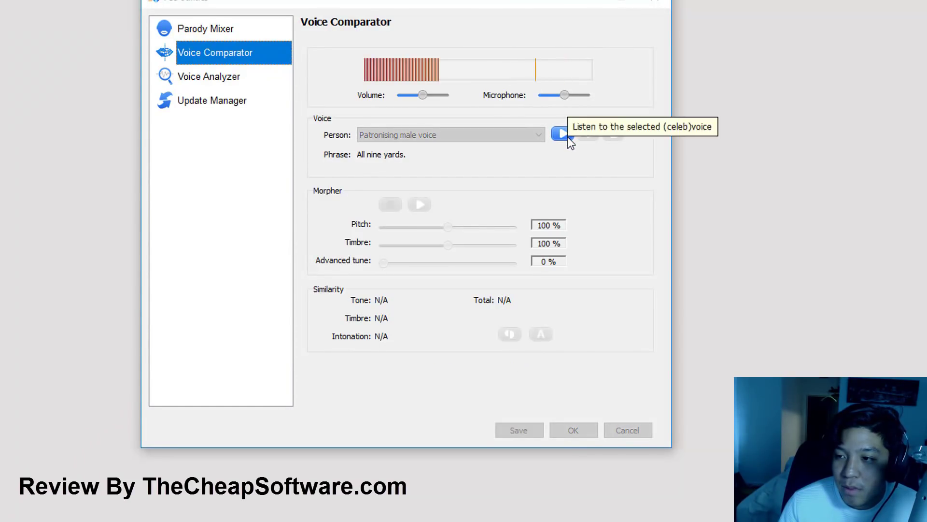
left_click(390, 205)
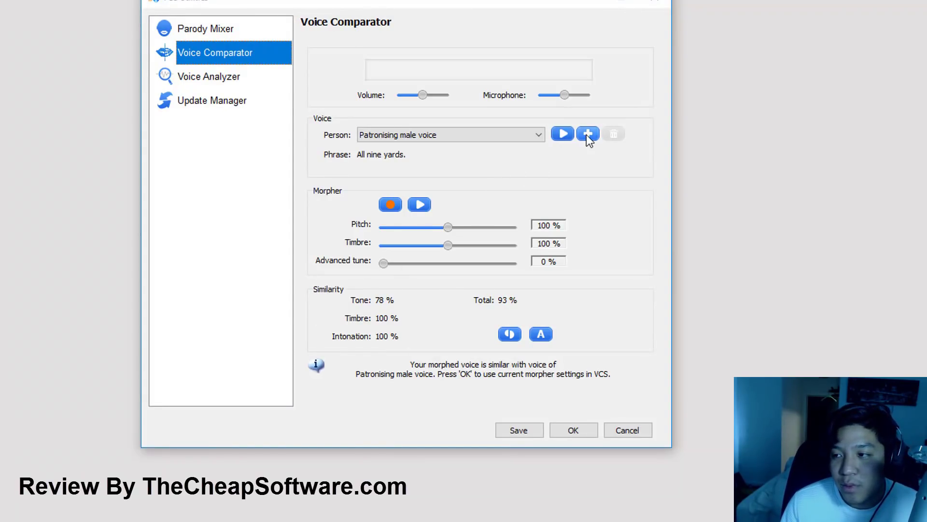
left_click(459, 128)
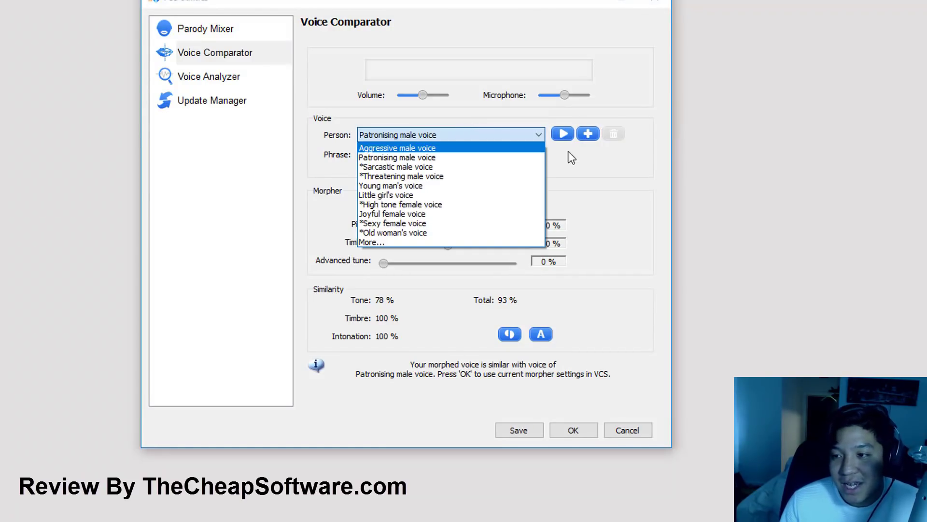
left_click(601, 171)
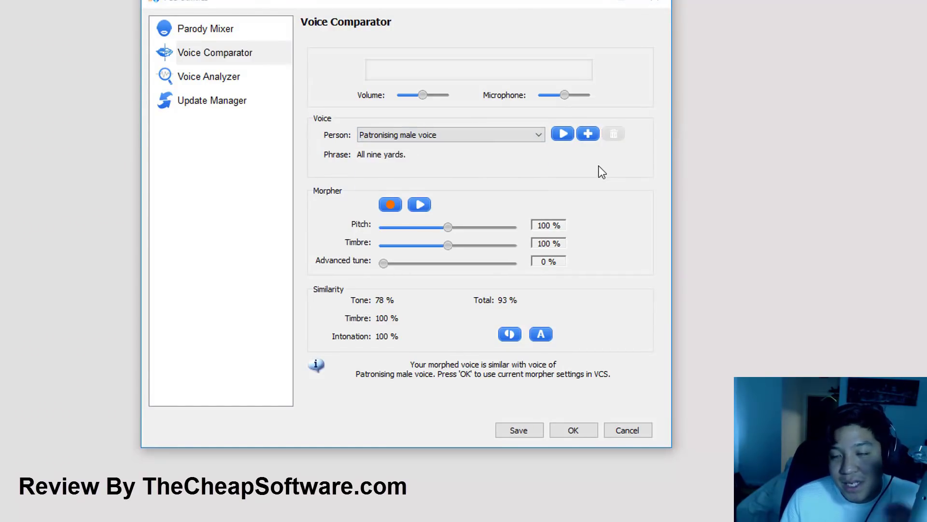
- View the Voice Analyzer's brightness, pitch, score and harmony graphs, then close the window with Ok
left_click(218, 86)
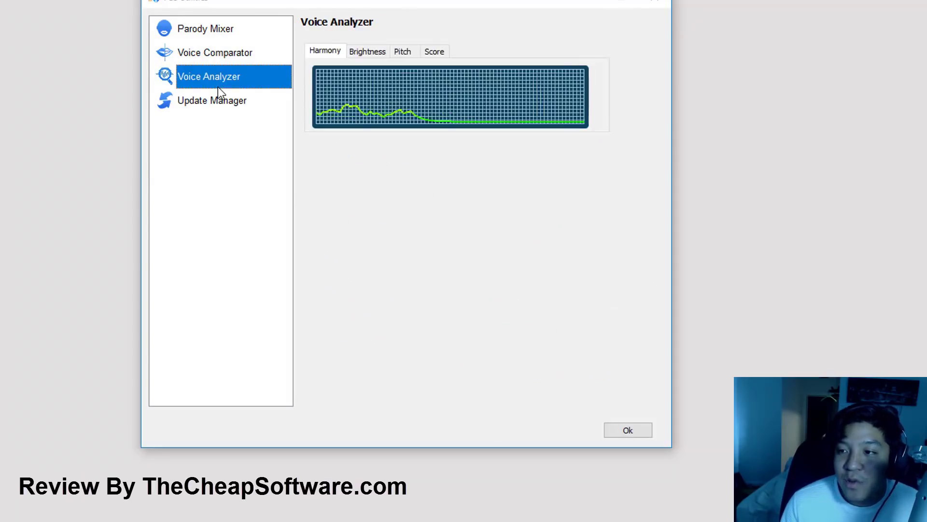
left_click(367, 51)
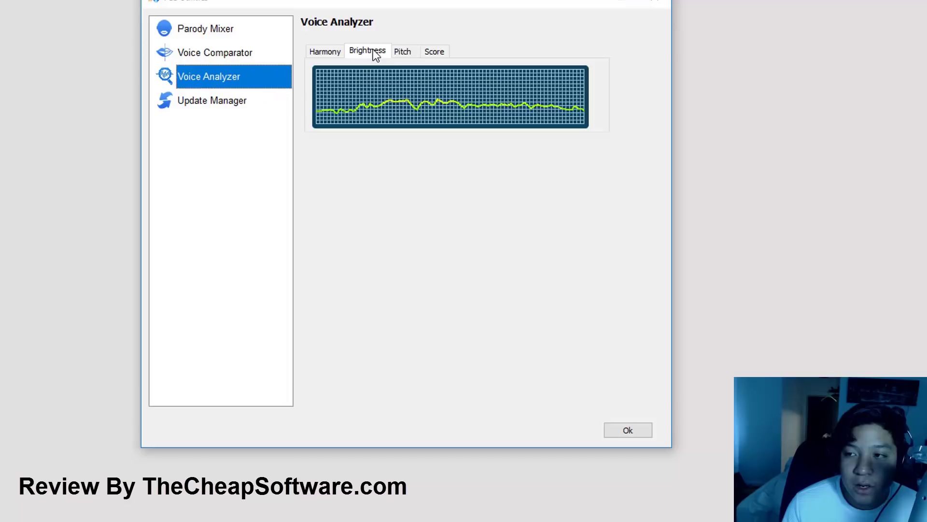
left_click(401, 53)
left_click(430, 56)
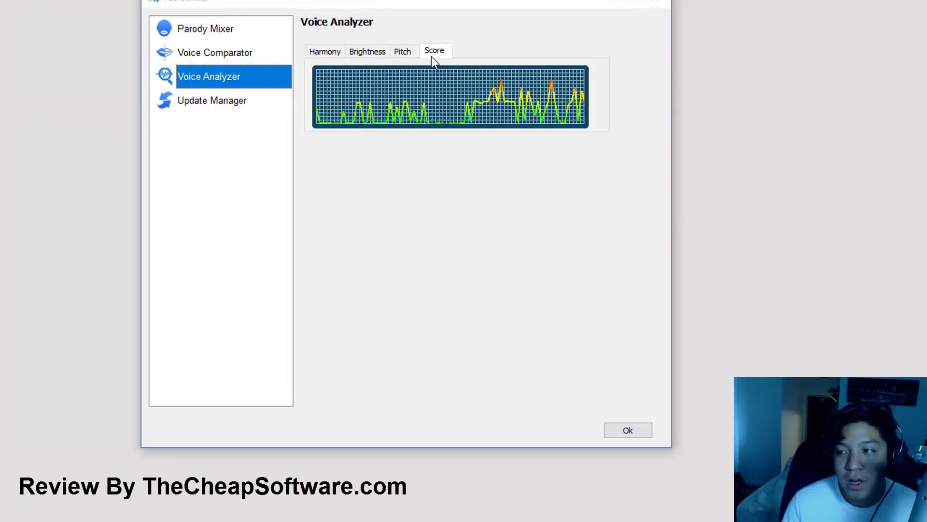
left_click(335, 57)
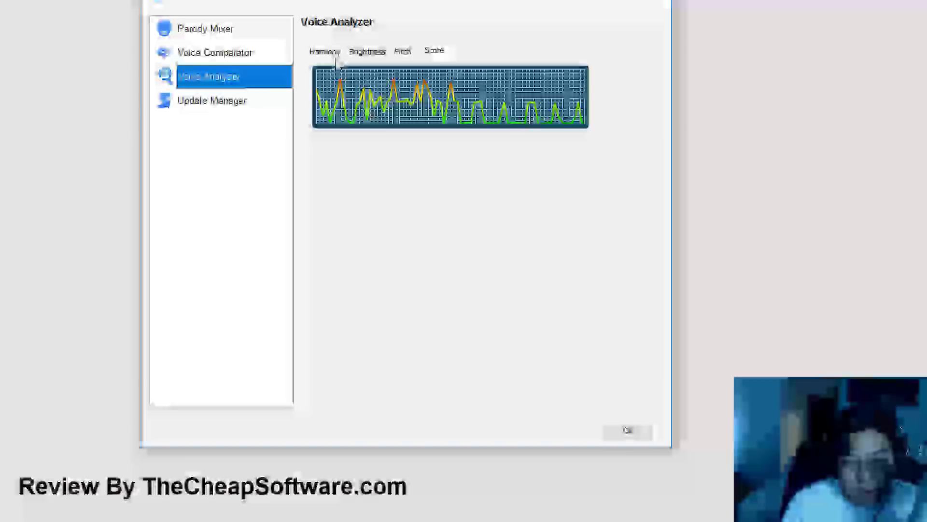
left_click(315, 53)
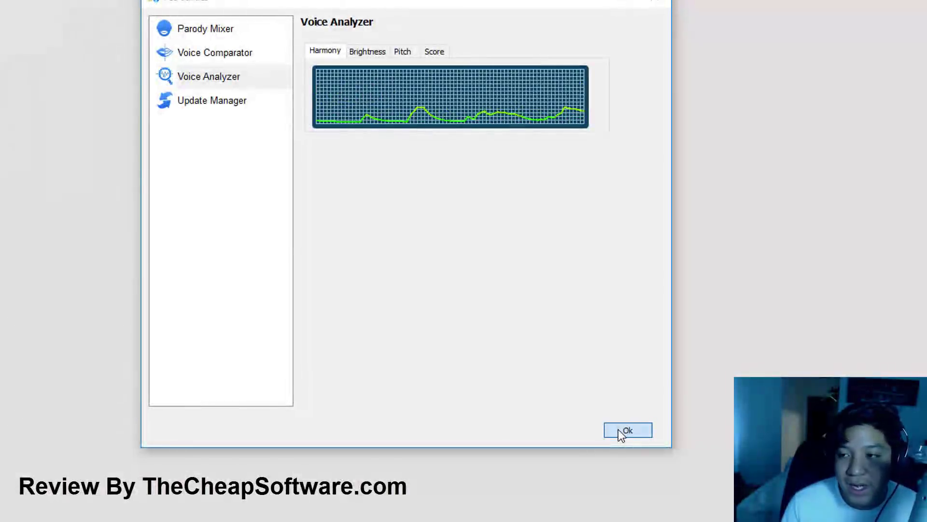
left_click(619, 430)
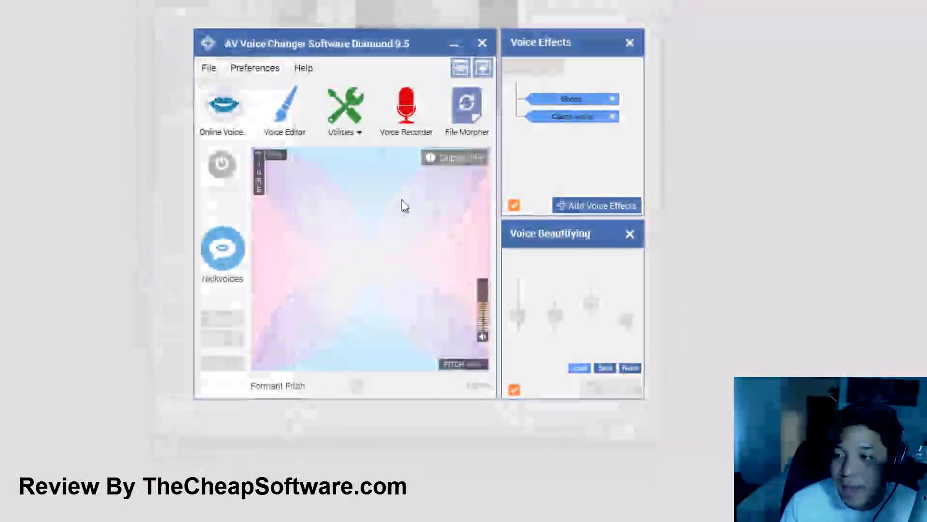
- Open the Voice Recorder and then close its dialog again
left_click(411, 94)
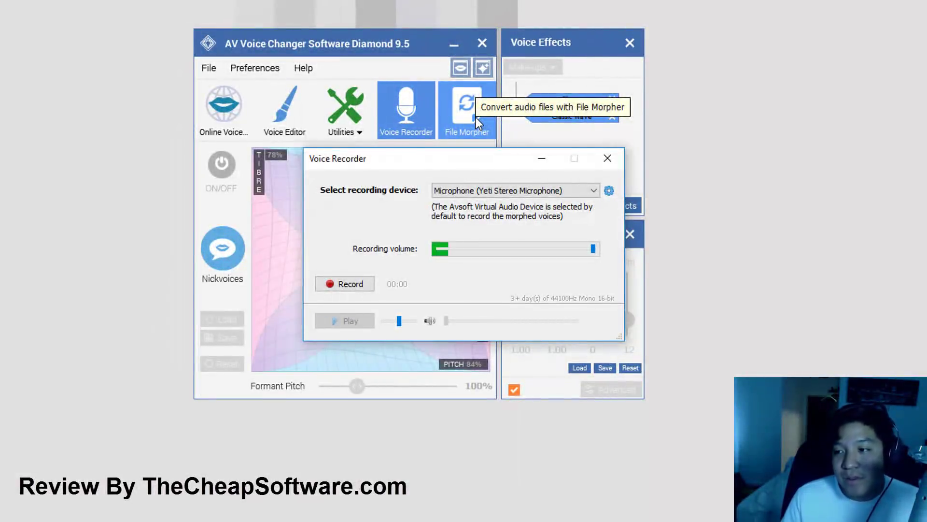
left_click(609, 159)
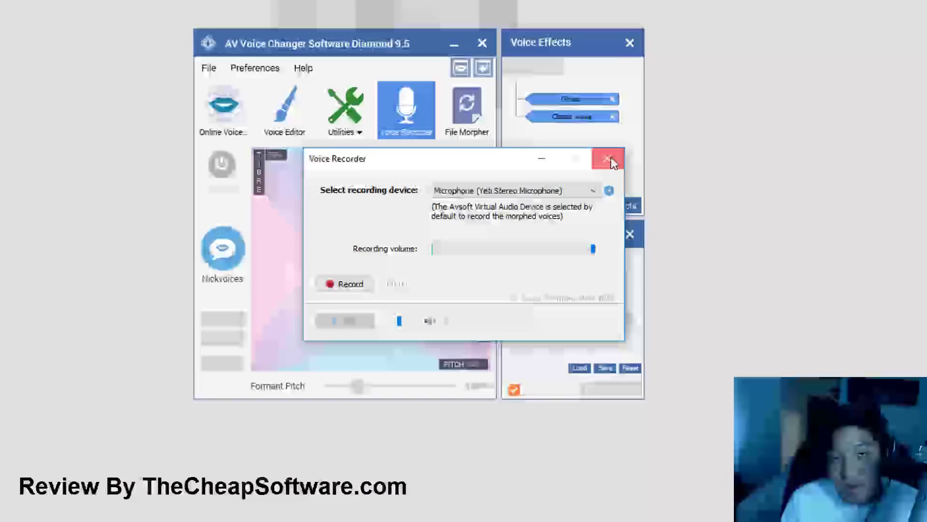
left_click(610, 157)
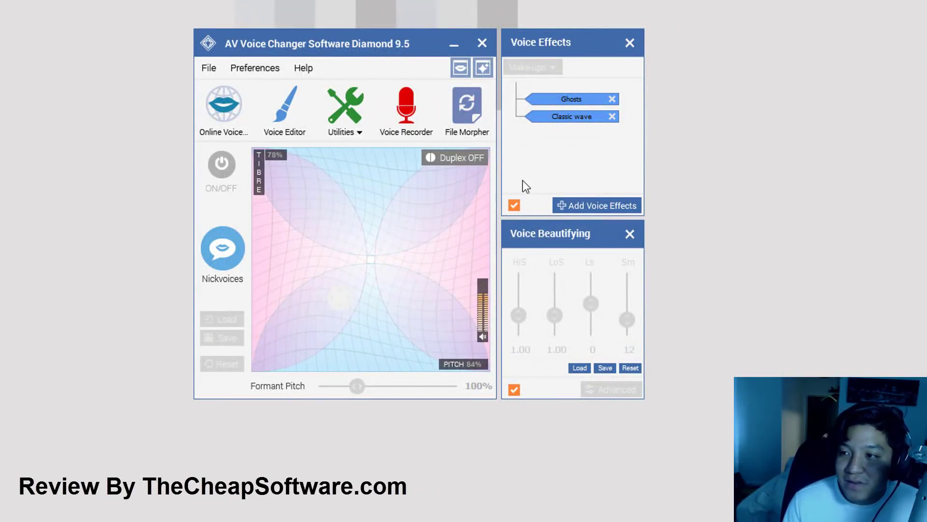
- Remove the Classic wave and Ghosts voice effects, then bring up the Online Voice Changer
left_click(613, 115)
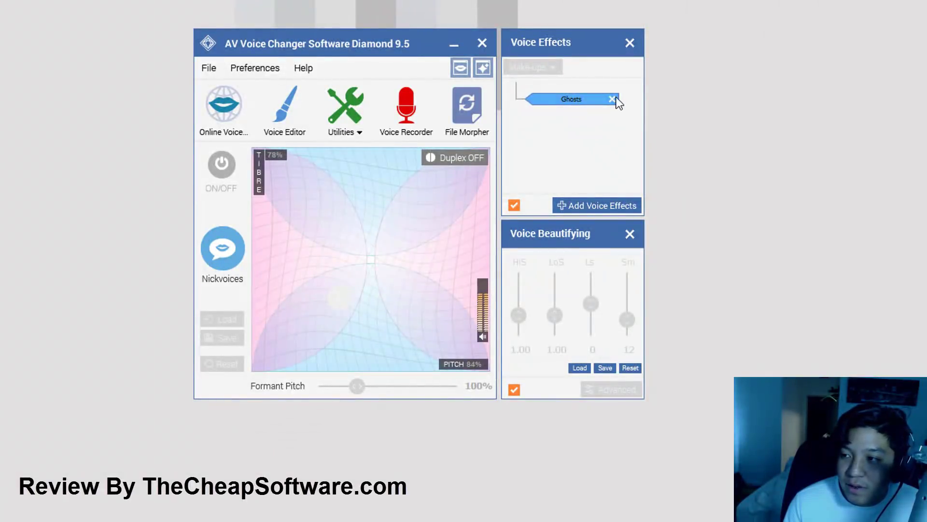
left_click(612, 99)
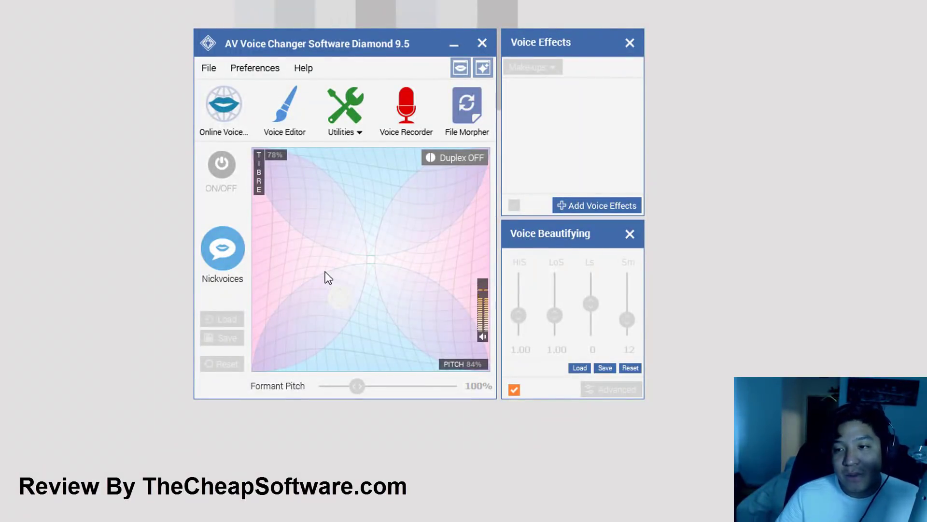
left_click(244, 116)
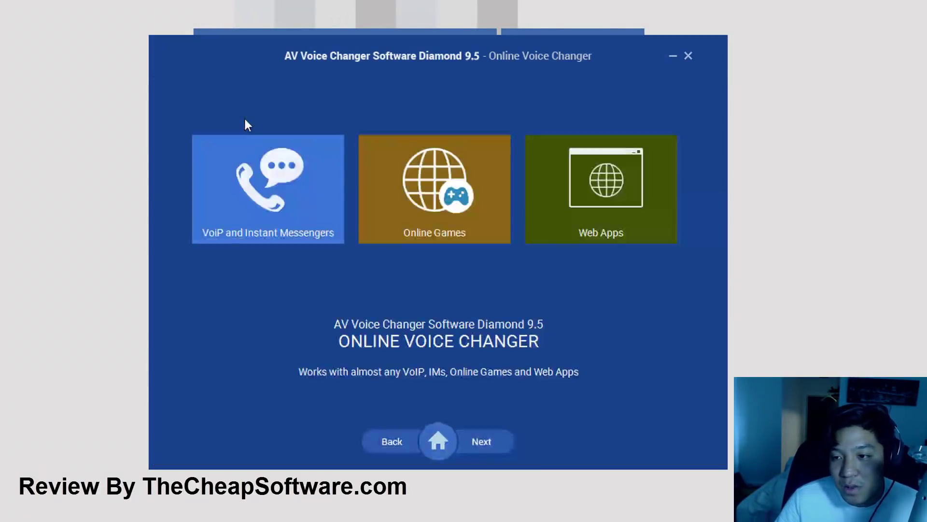
- Check the supported Web Apps and VoIP/Instant Messengers lists, then close the Online Voice Changer
left_click(588, 202)
left_click(396, 441)
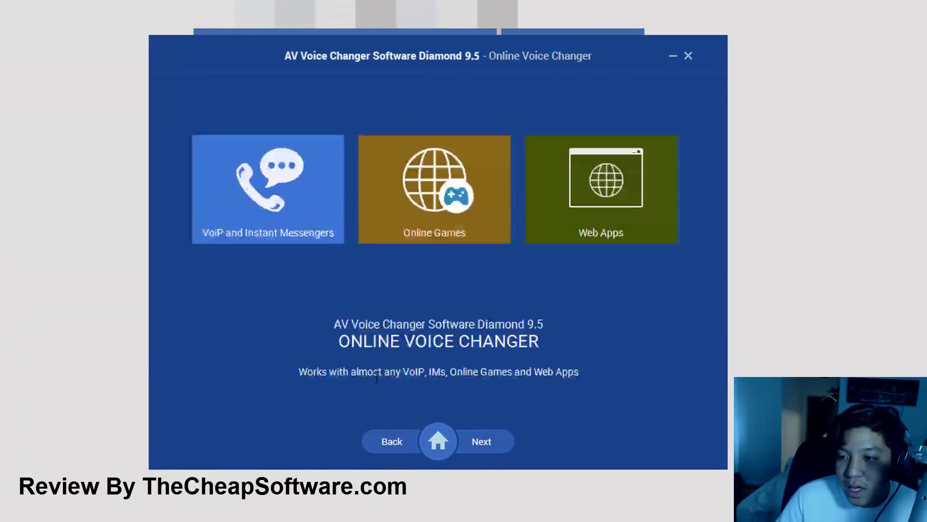
left_click(285, 208)
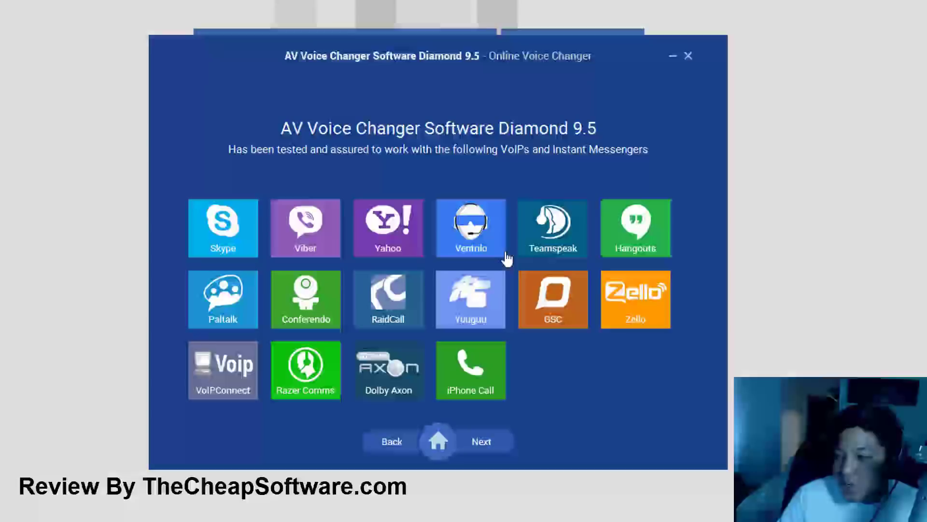
left_click(688, 56)
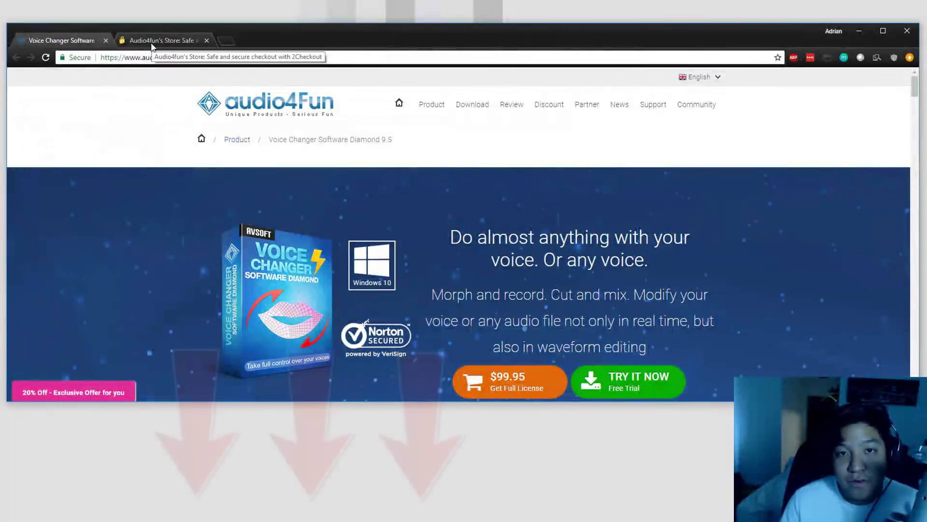
- Switch to the Audio4Fun Store tab showing Diamond 9.5 at a $69.96 total
left_click(151, 44)
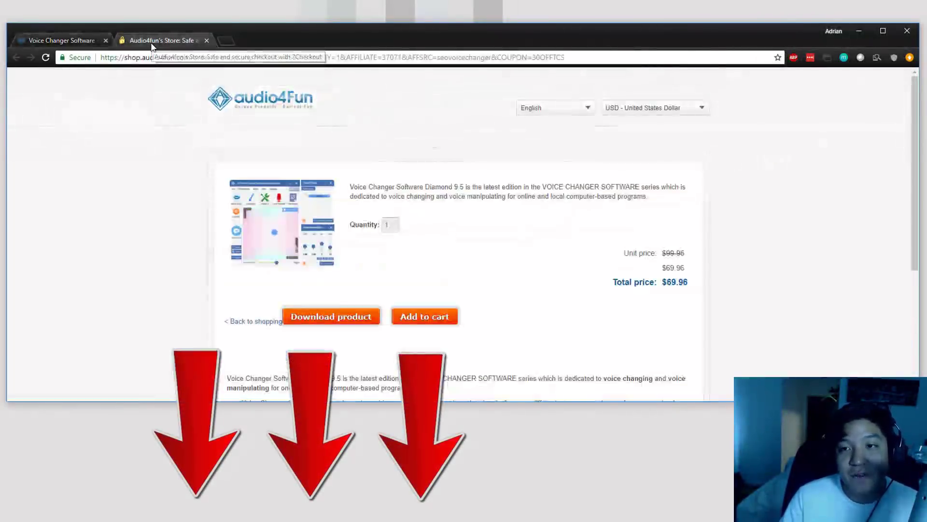